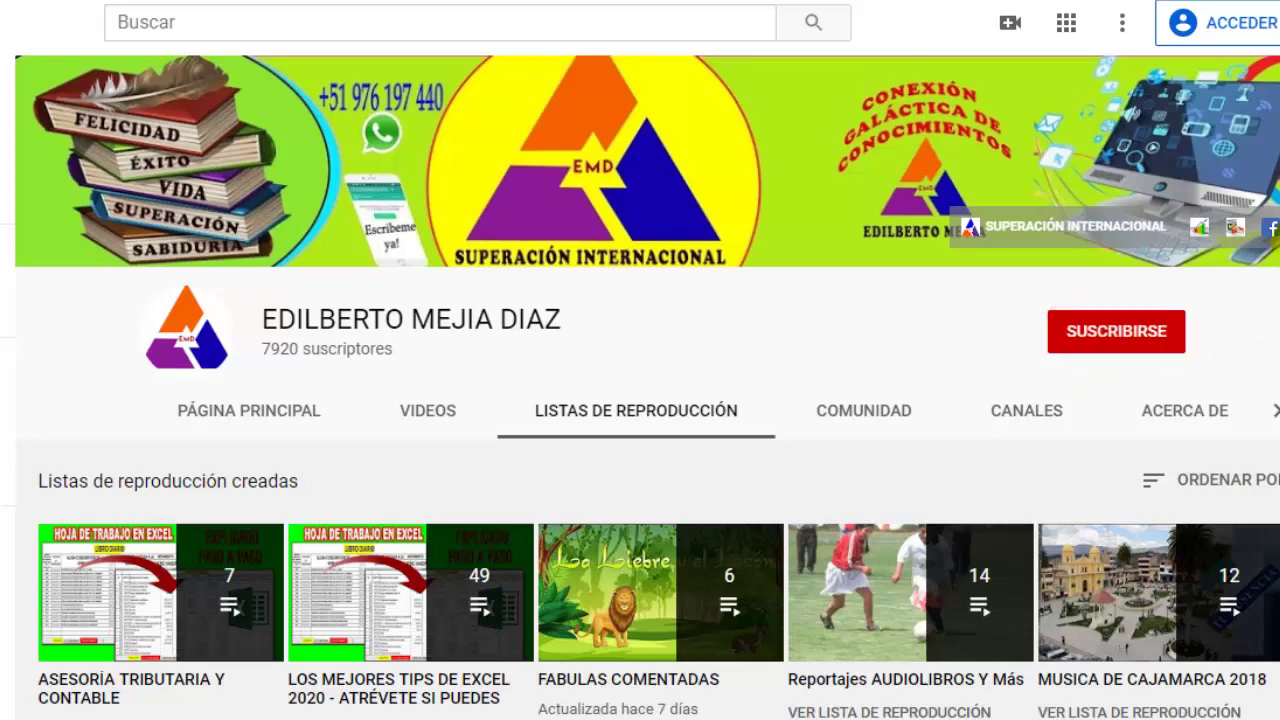
Step: Select every column of Hoja2 and shrink them to the same small width, then select C4
scroll(1236, 292, "down", 2)
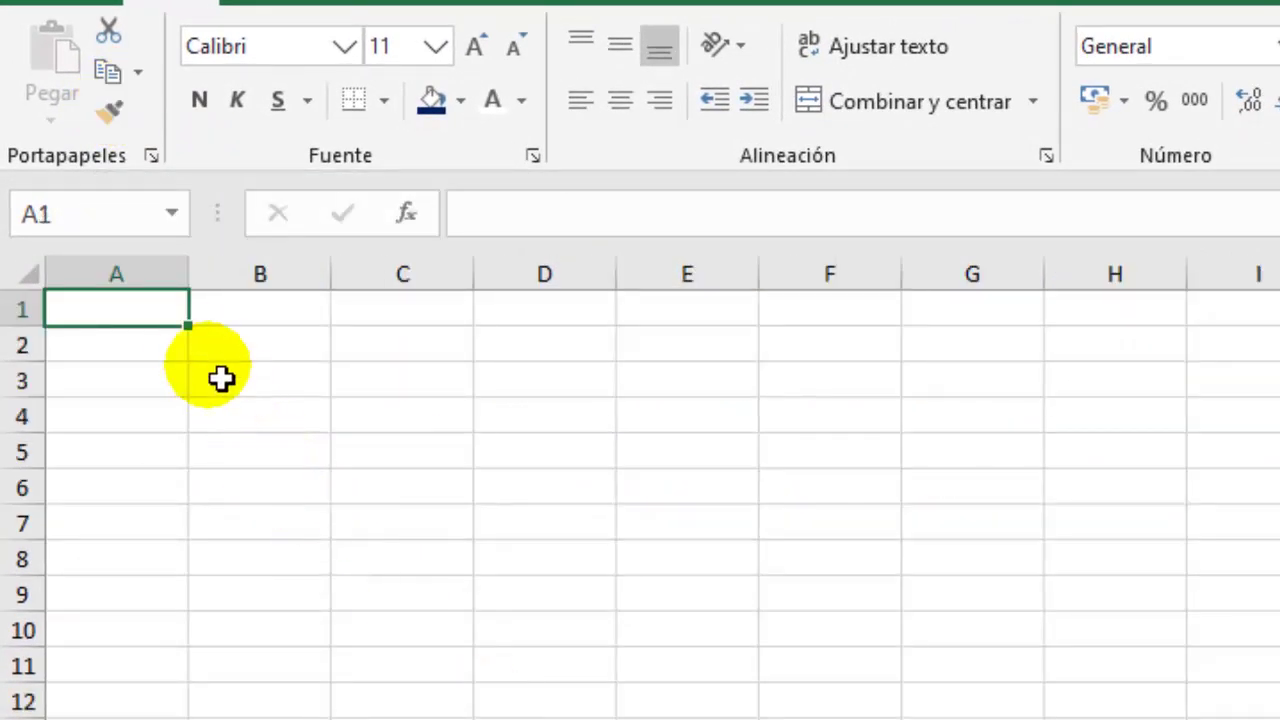
left_click_drag(171, 323, 1279, 330)
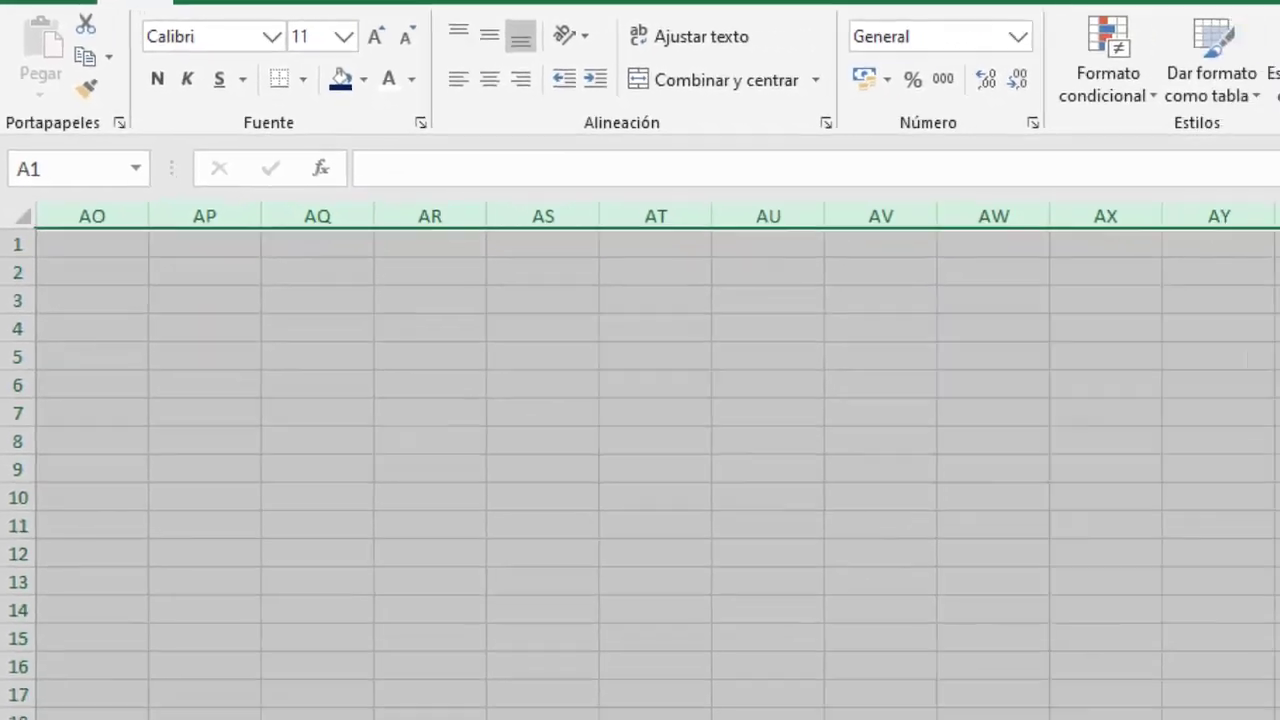
left_click_drag(1148, 165, 1086, 166)
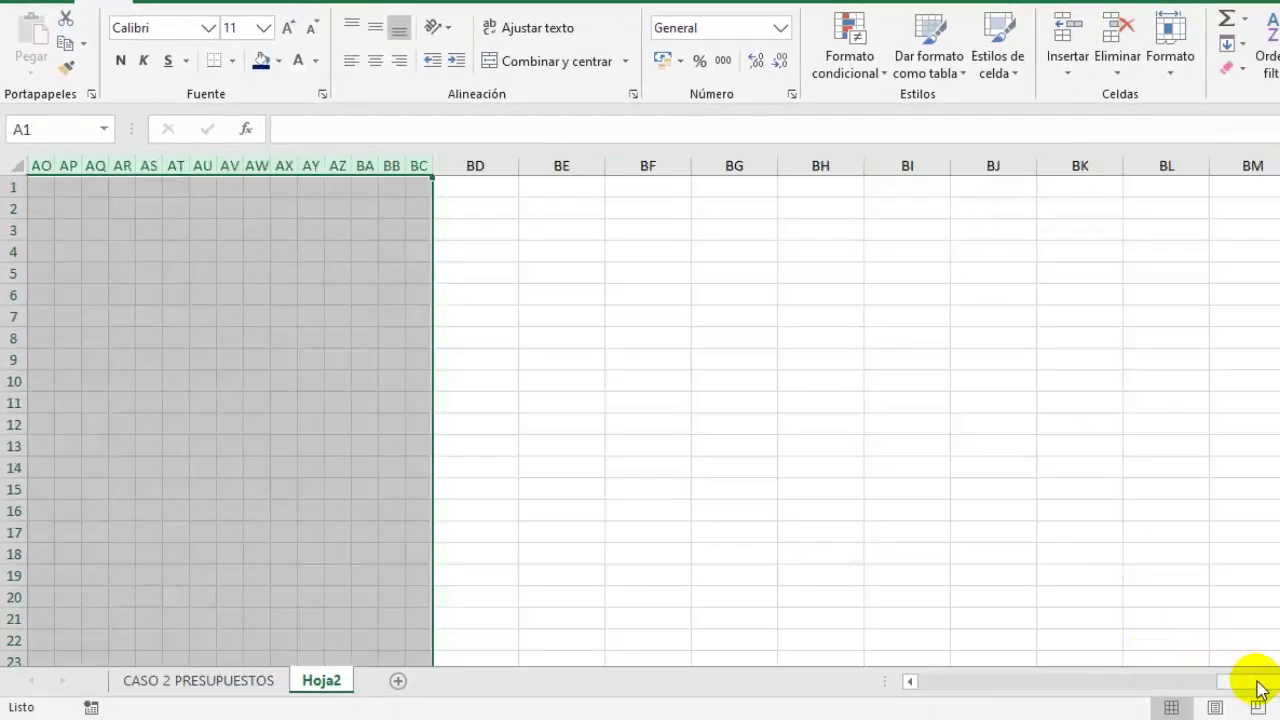
left_click_drag(1237, 681, 857, 694)
left_click(98, 330)
left_click(98, 263)
type("MESES")
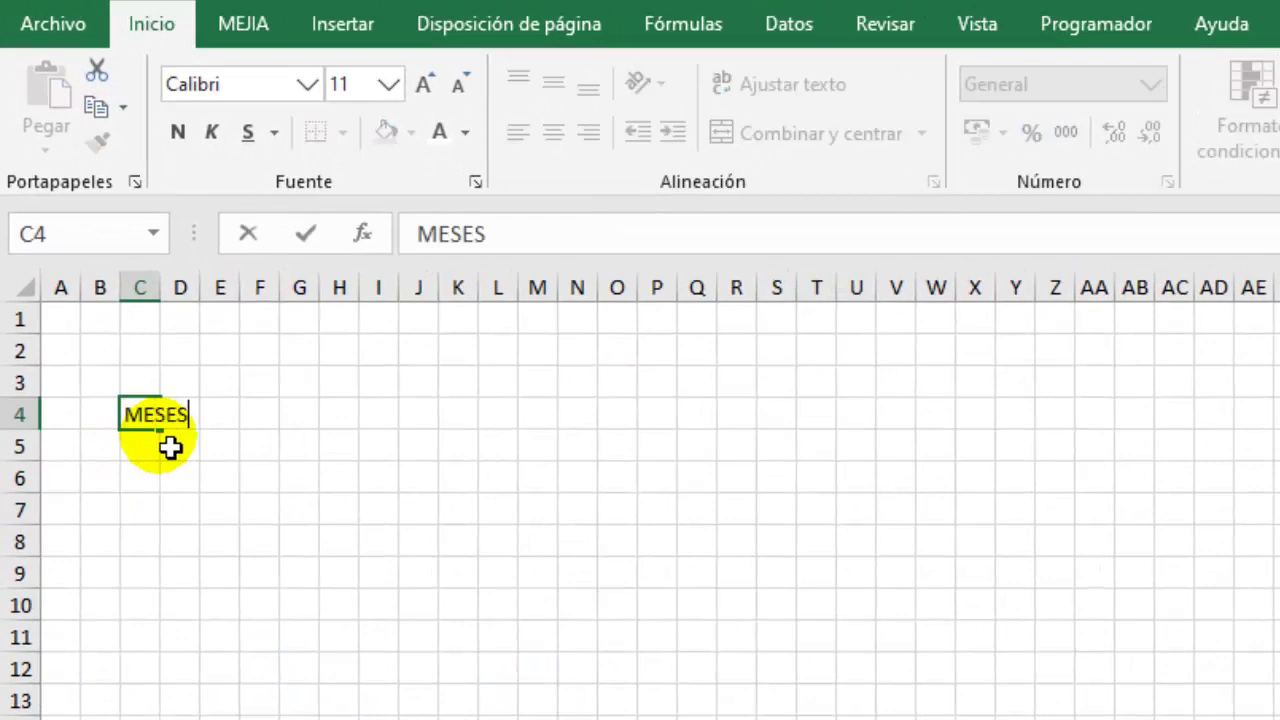
Step: Enter MESES in C4 and ENERO in C5, then fill the months down to DICIEMBRE in C16
key("Return")
type("E")
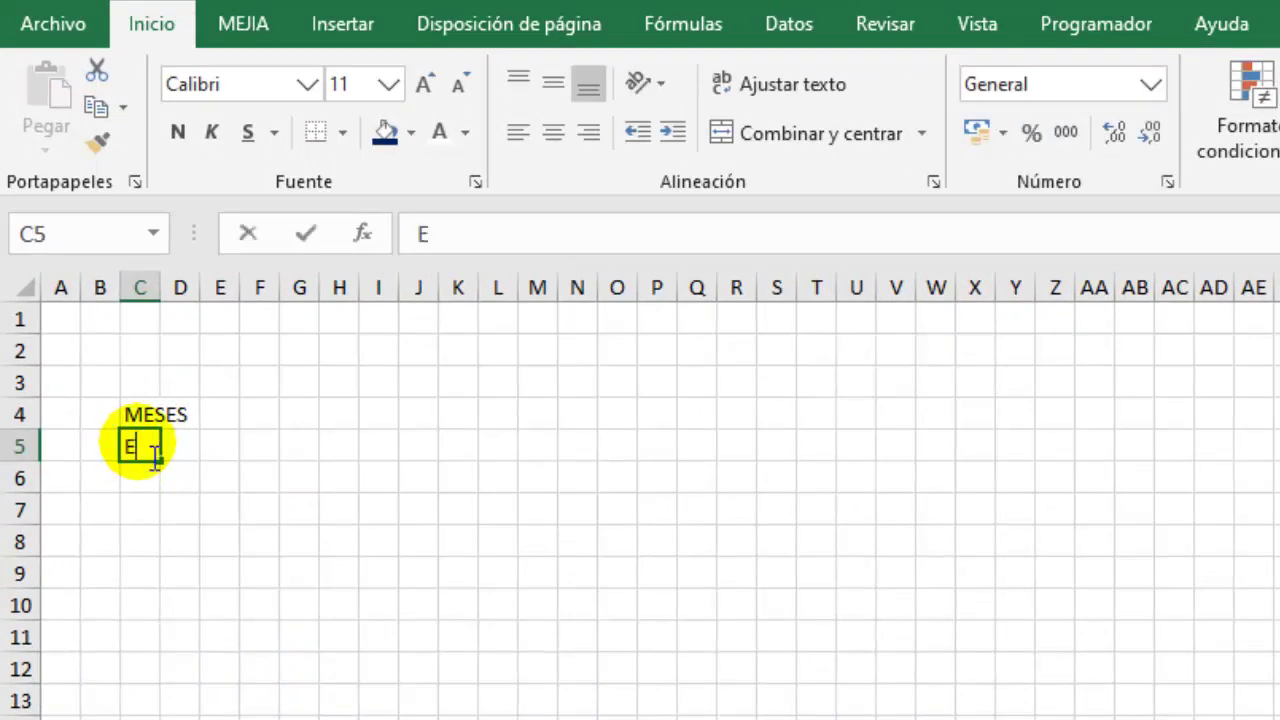
type("NERO")
key("Return")
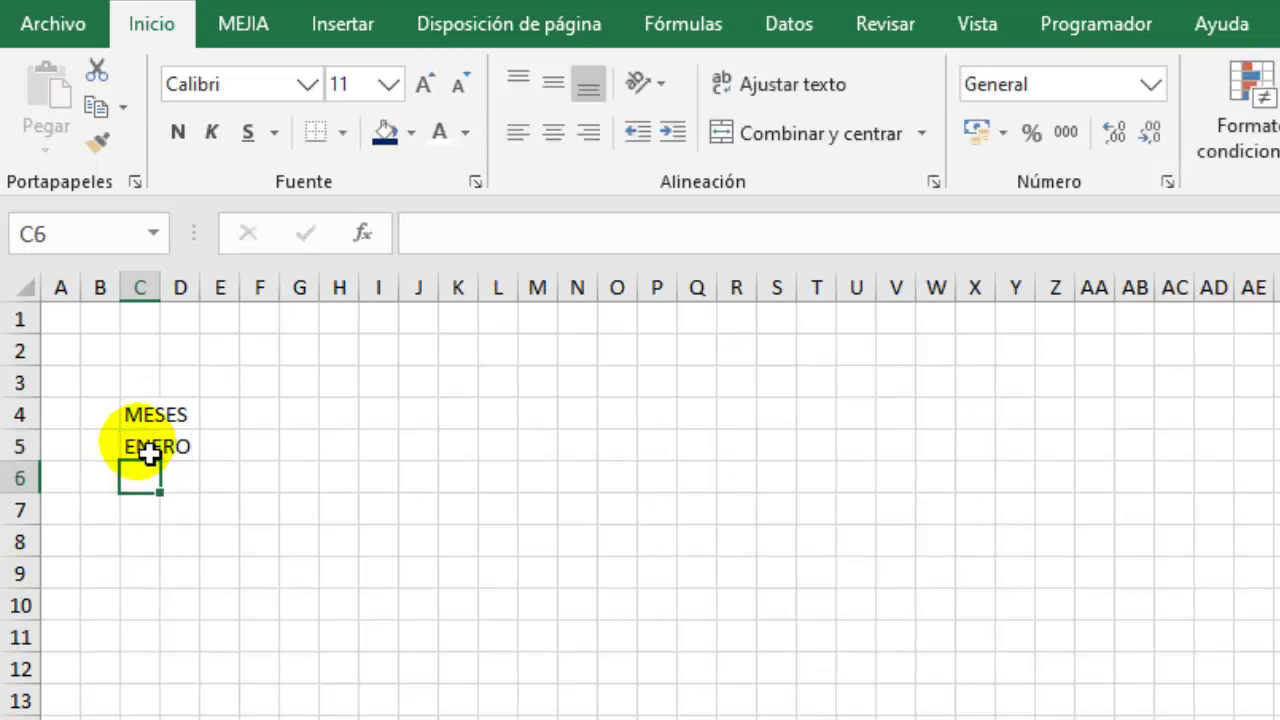
left_click(149, 451)
left_click_drag(160, 462, 150, 716)
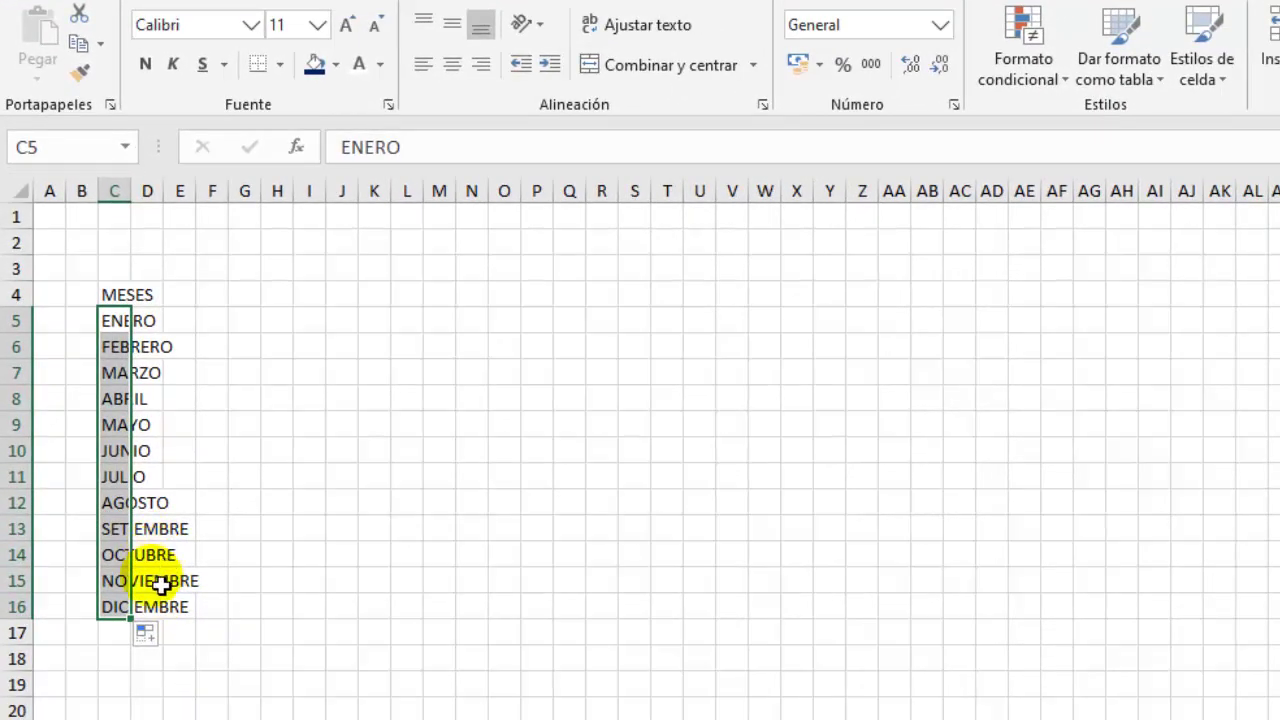
left_click_drag(106, 586, 204, 592)
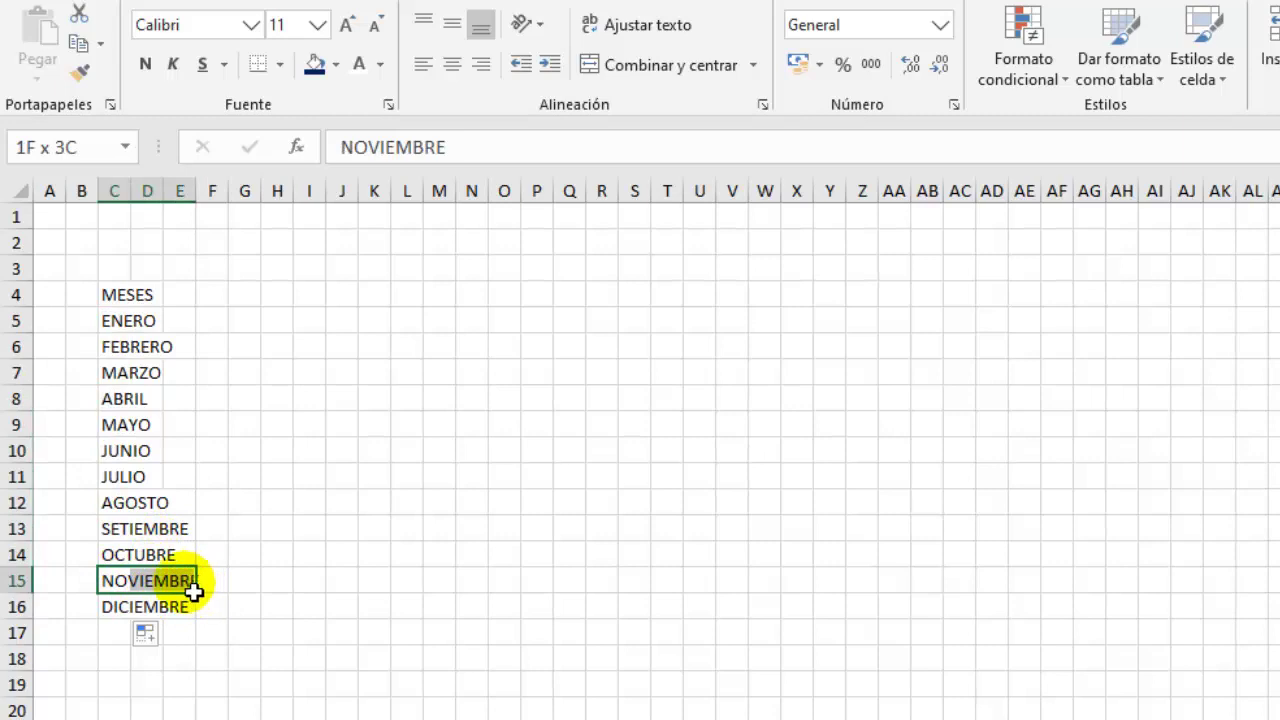
Step: Merge NOVIEMBRE across C15:E15, centred, in bold with a yellow fill
left_click(640, 59)
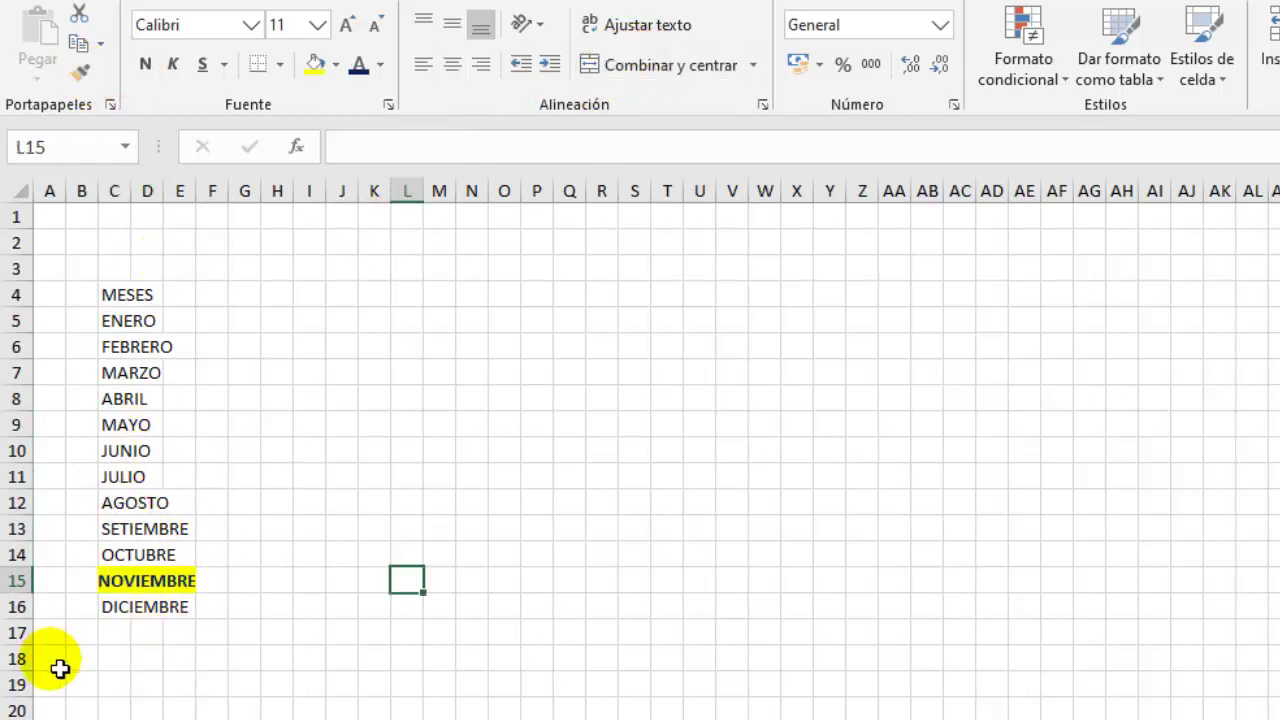
left_click(120, 586)
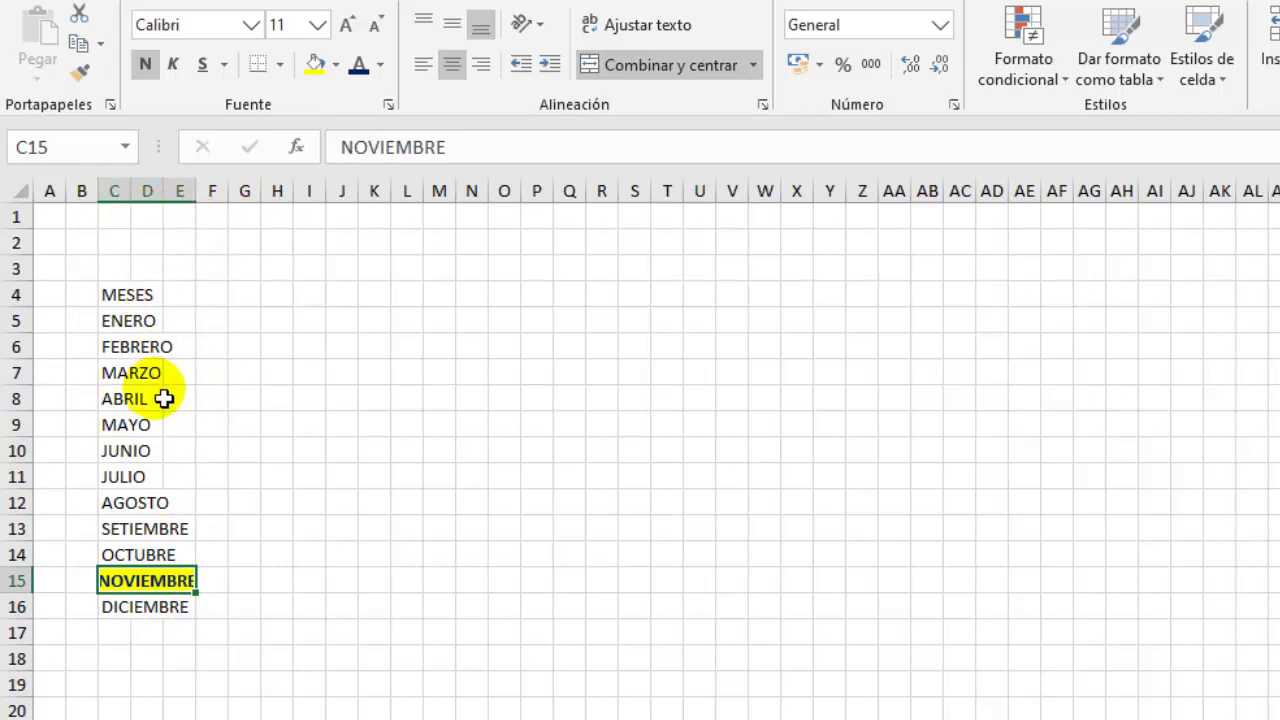
Step: Copy NOVIEMBRE's format onto OCTUBRE, SETIEMBRE, AGOSTO, JULIO, JUNIO and MAYO
left_click(82, 70)
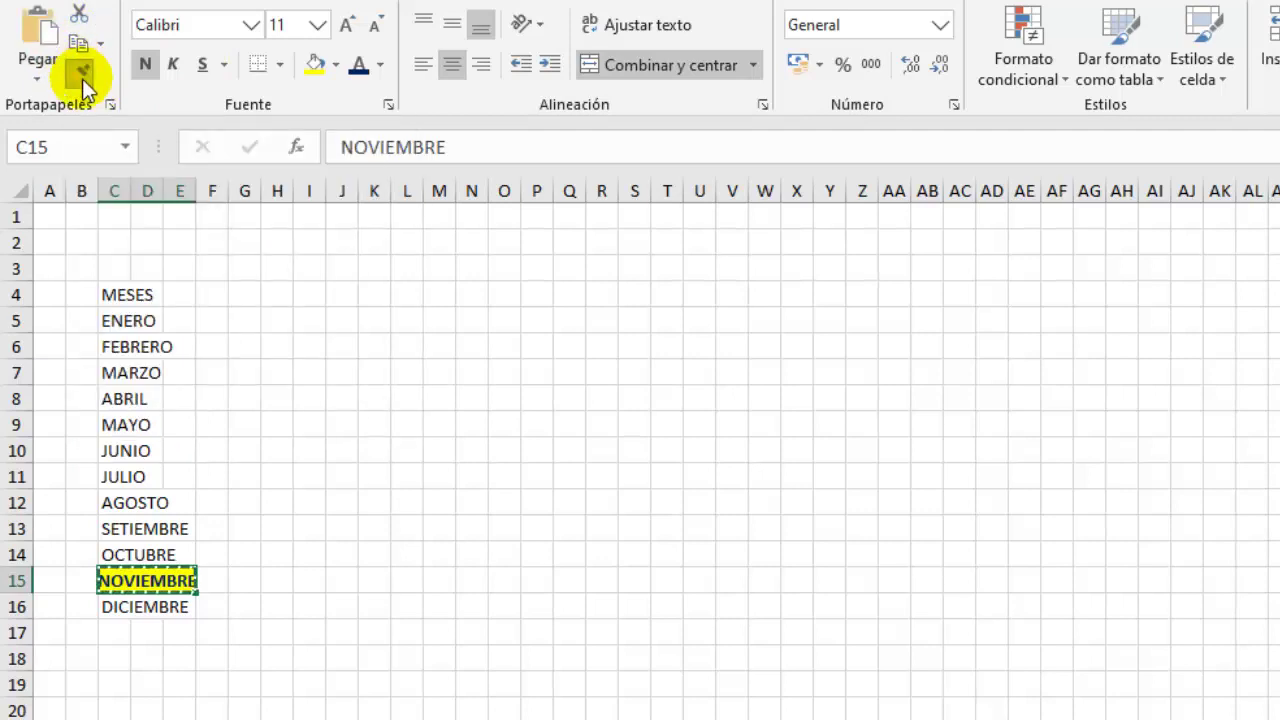
left_click(124, 558)
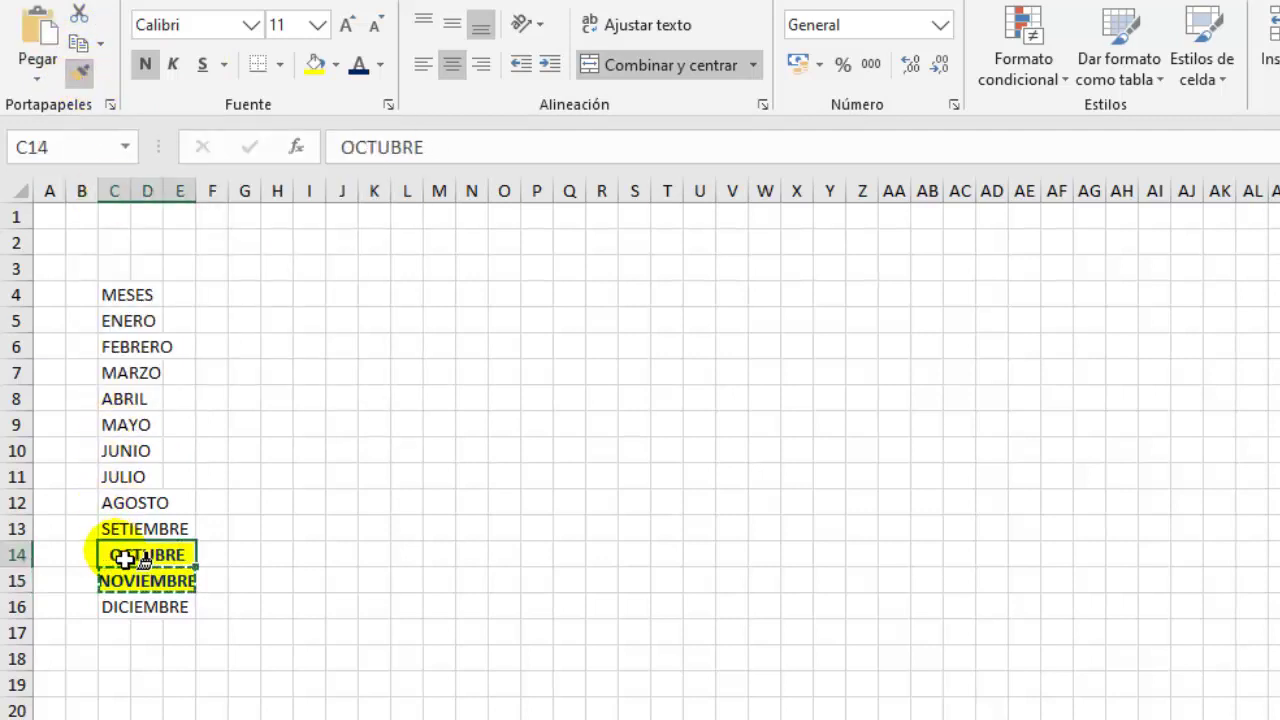
left_click(118, 529)
left_click(118, 503)
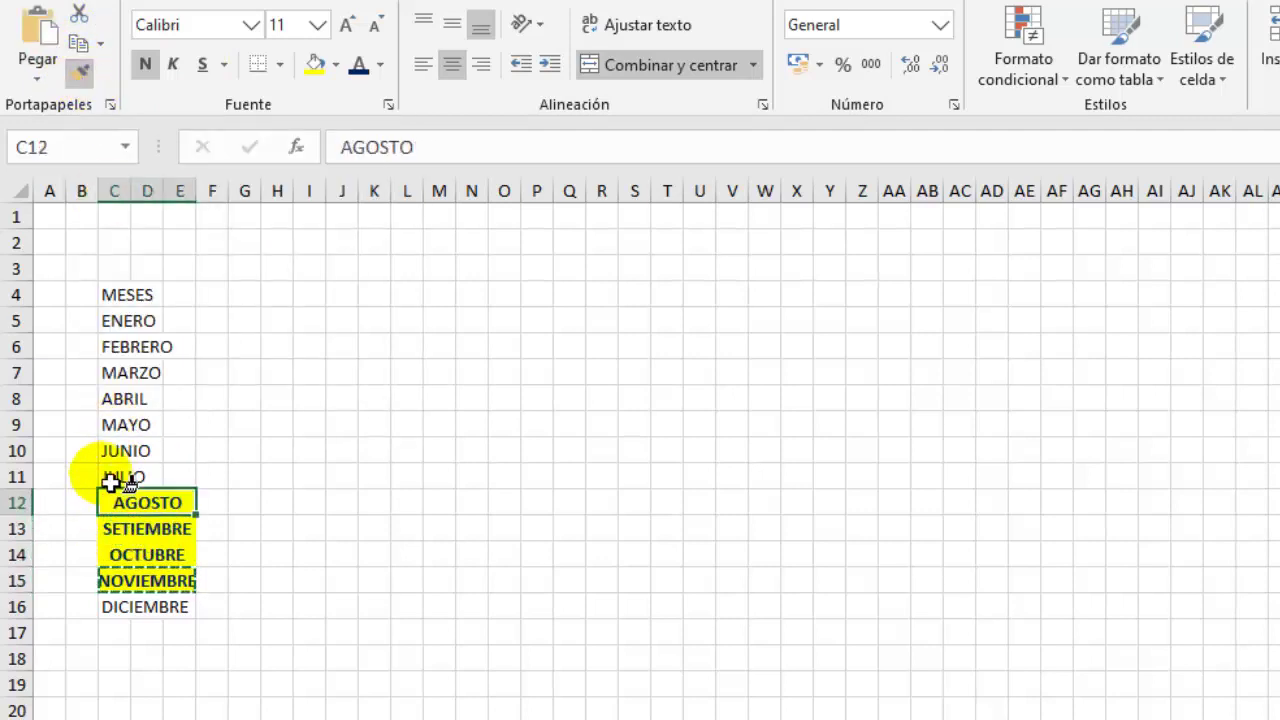
left_click(118, 477)
left_click(116, 425)
left_click(116, 451)
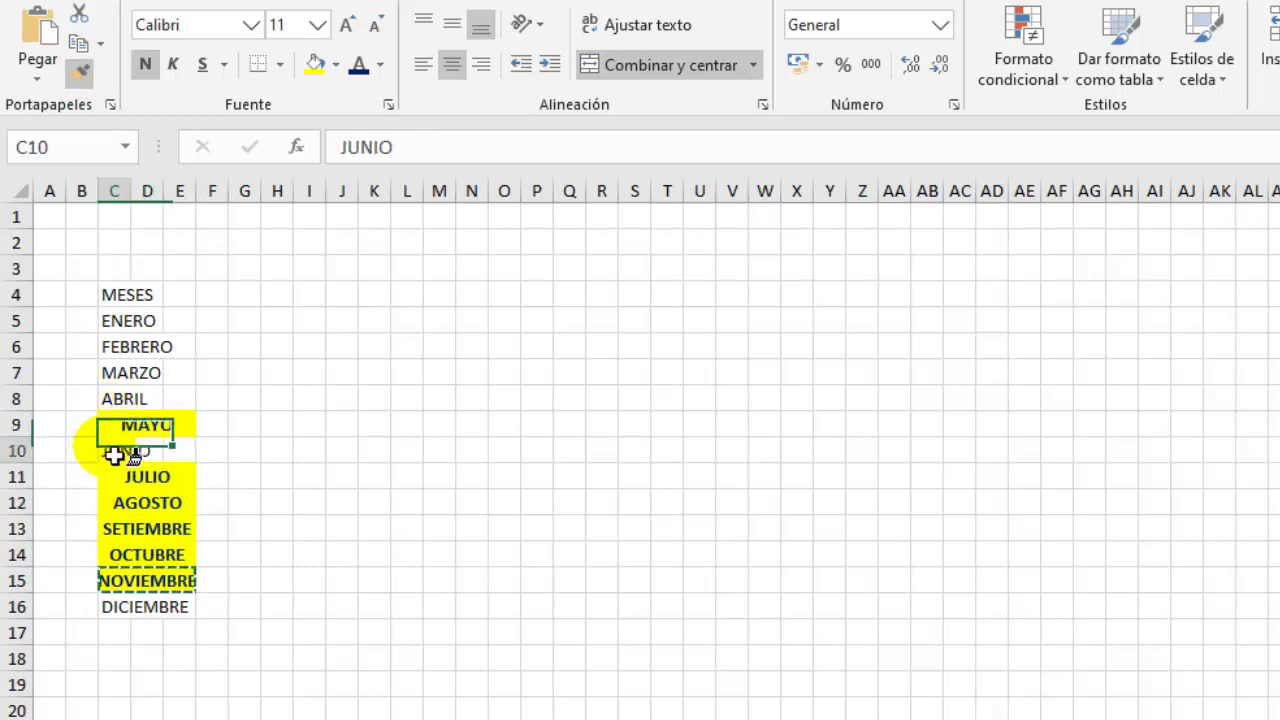
Step: Paint the same format onto ABRIL through ENERO, DICIEMBRE, the MESES heading and S7:U7
left_click(118, 399)
left_click(118, 373)
left_click(118, 347)
left_click(118, 321)
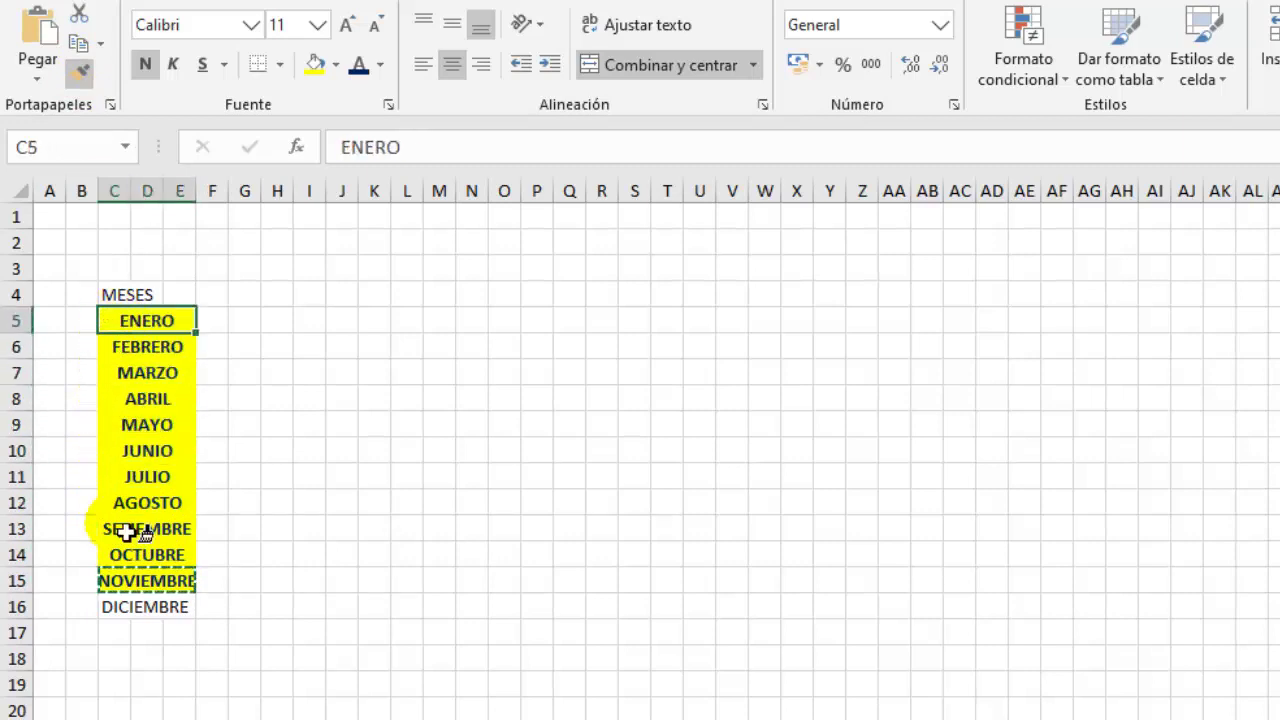
left_click(119, 611)
left_click(128, 295)
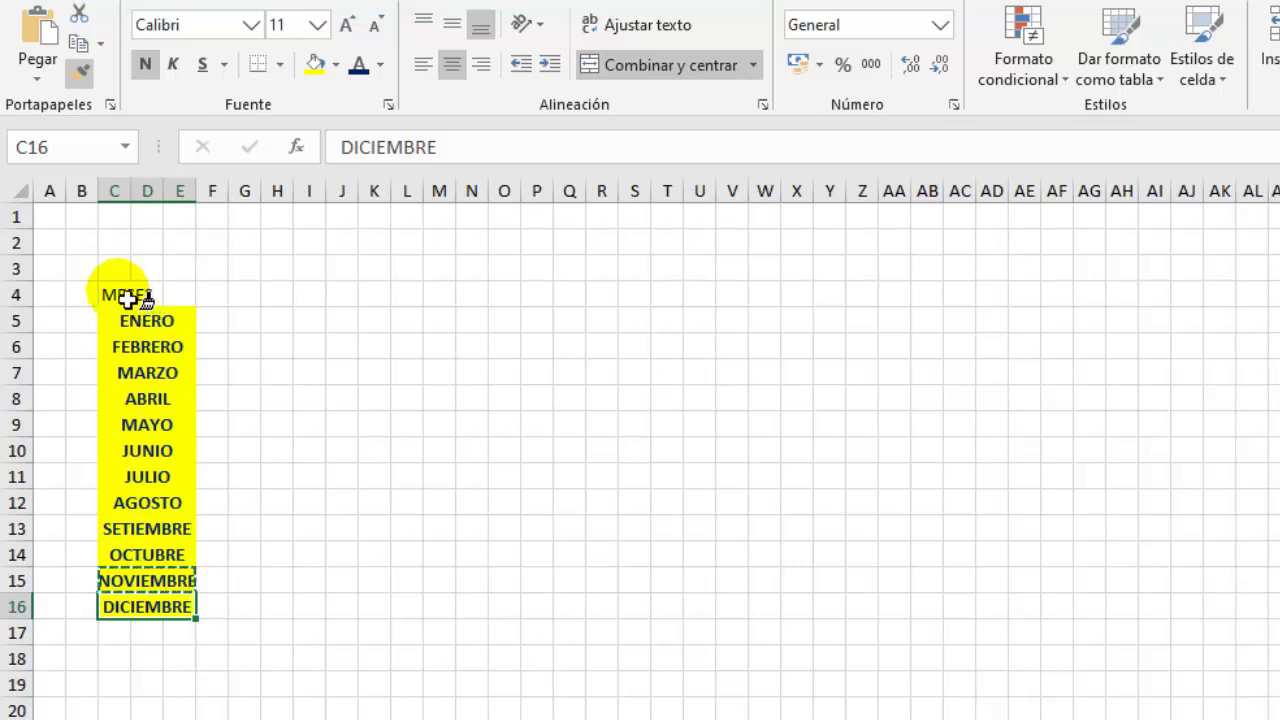
left_click(120, 295)
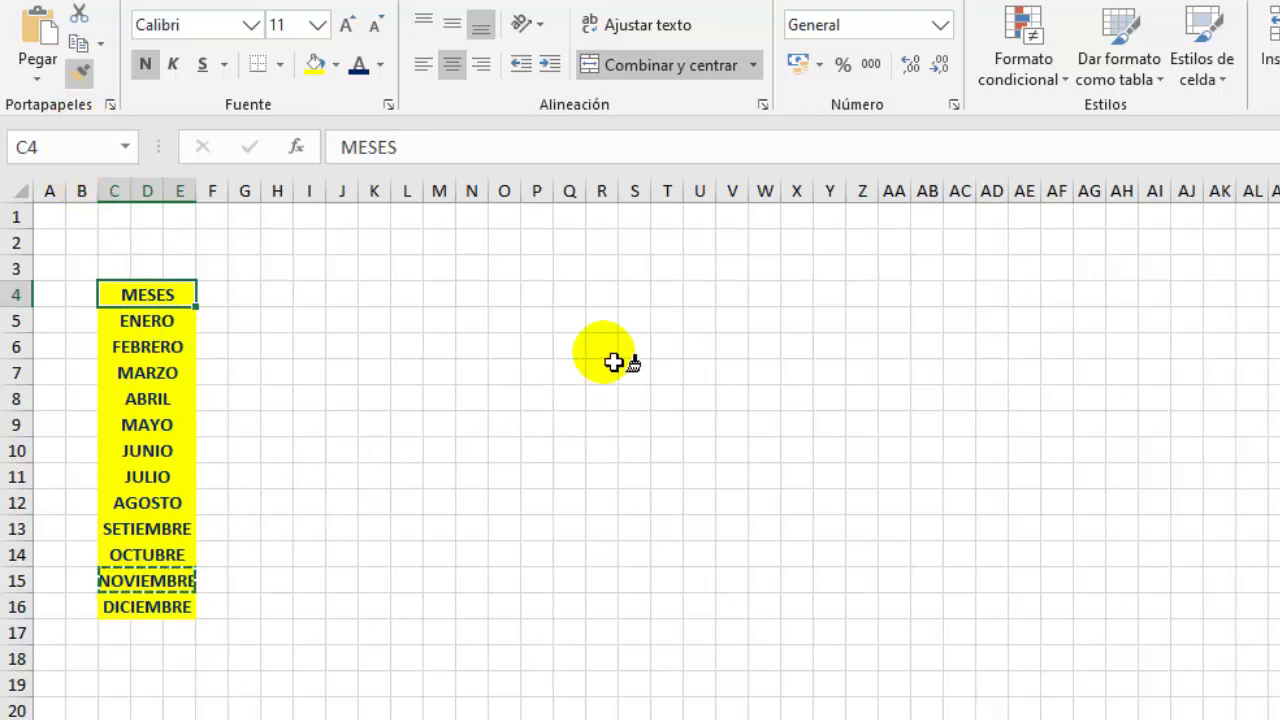
left_click_drag(631, 372, 700, 373)
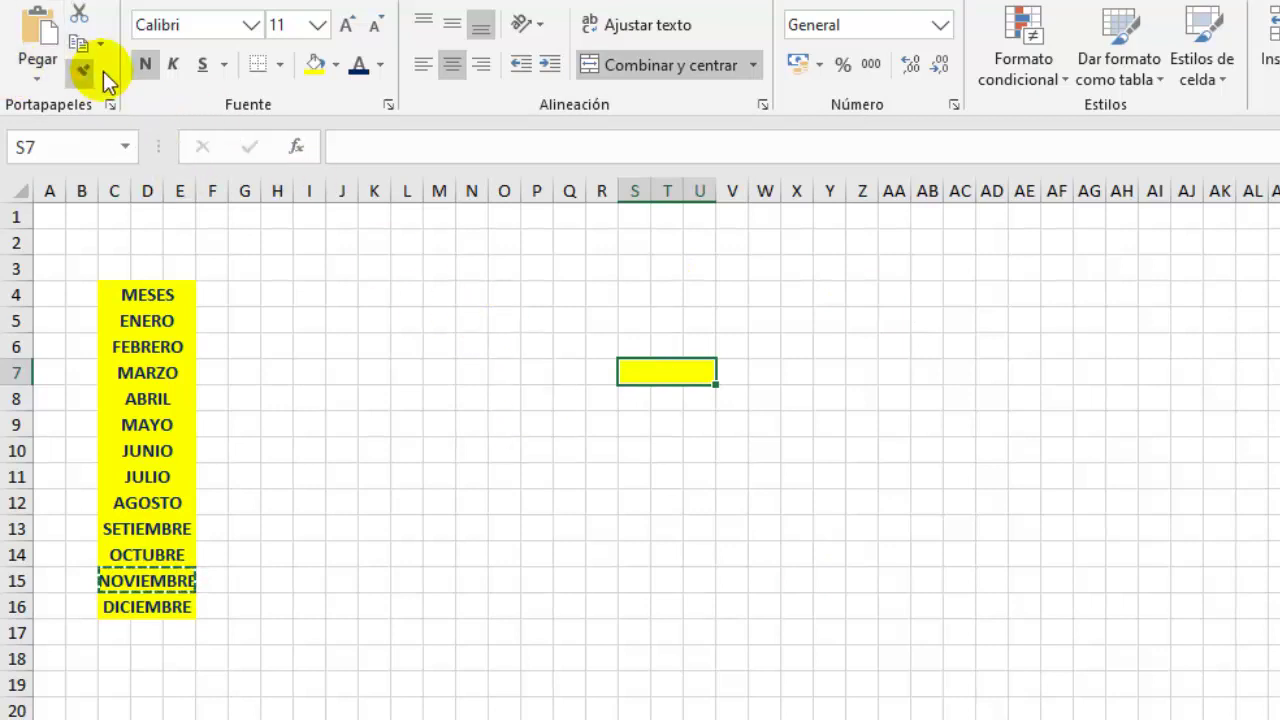
Step: Make MESES a red, white-text header over C3:E4 and add INGRESOS with POR DIA and POR MES
key("Escape")
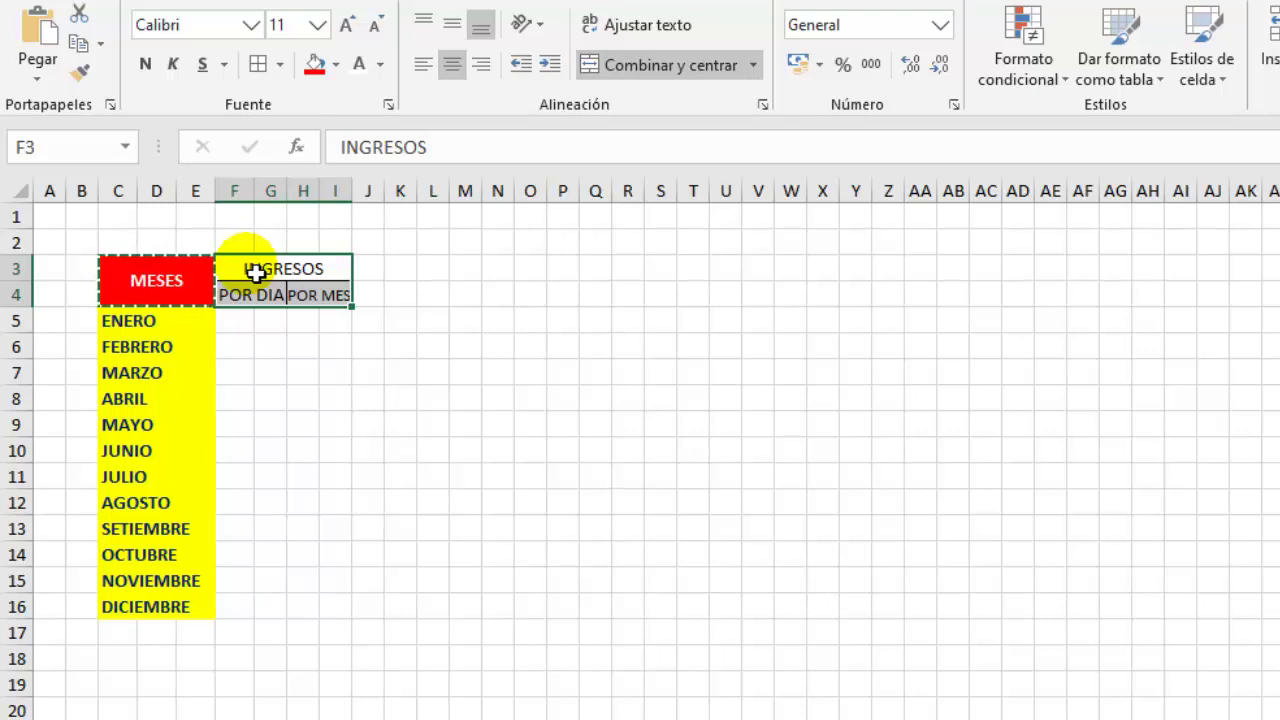
left_click(152, 286)
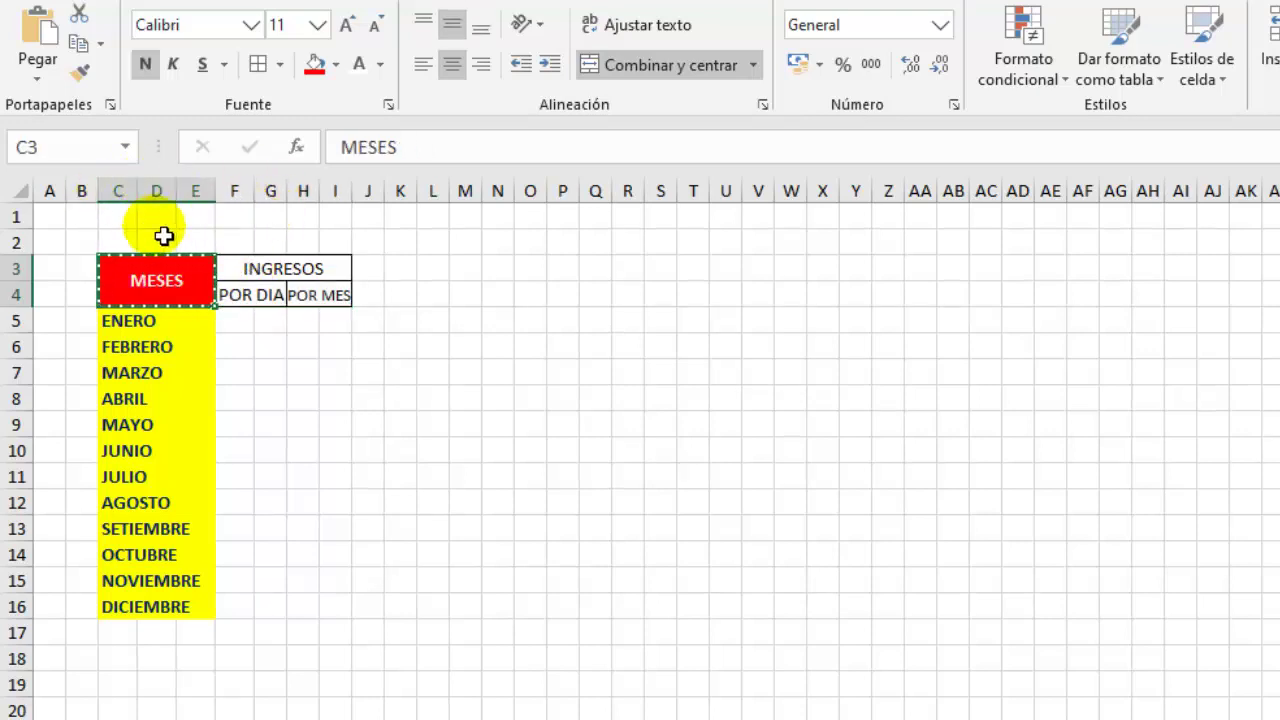
left_click_drag(240, 191, 335, 191)
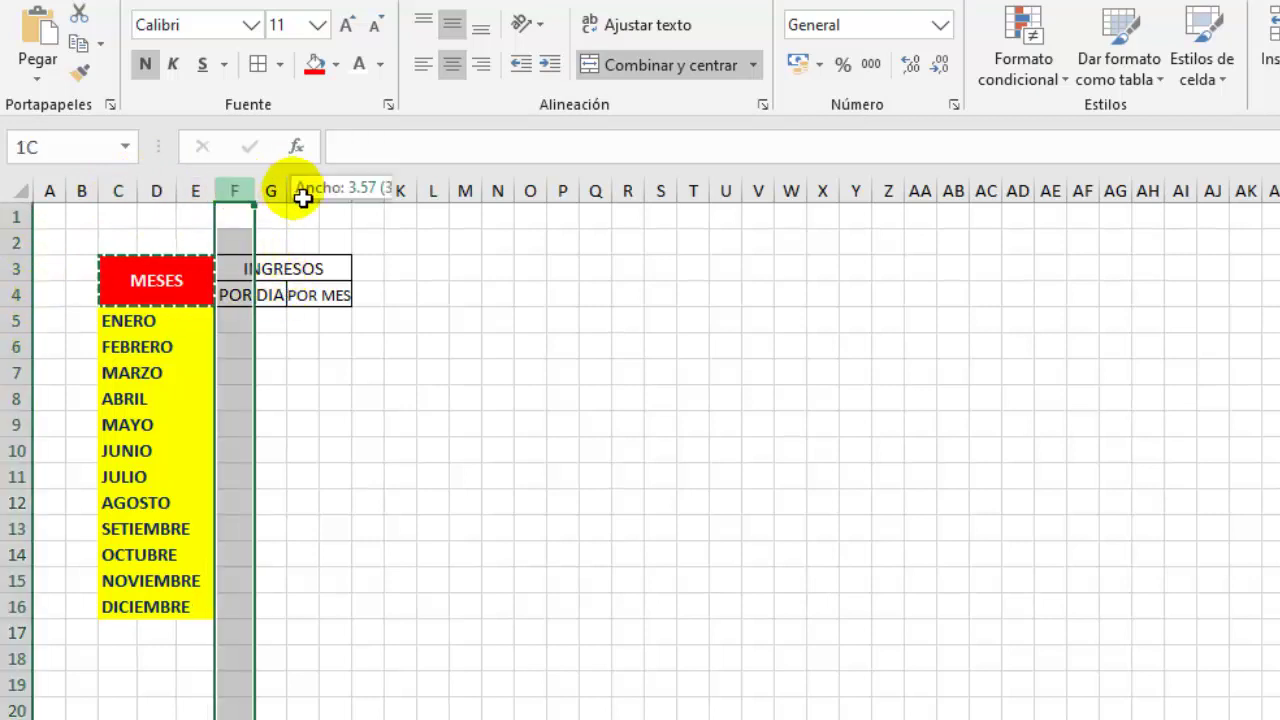
left_click(312, 272)
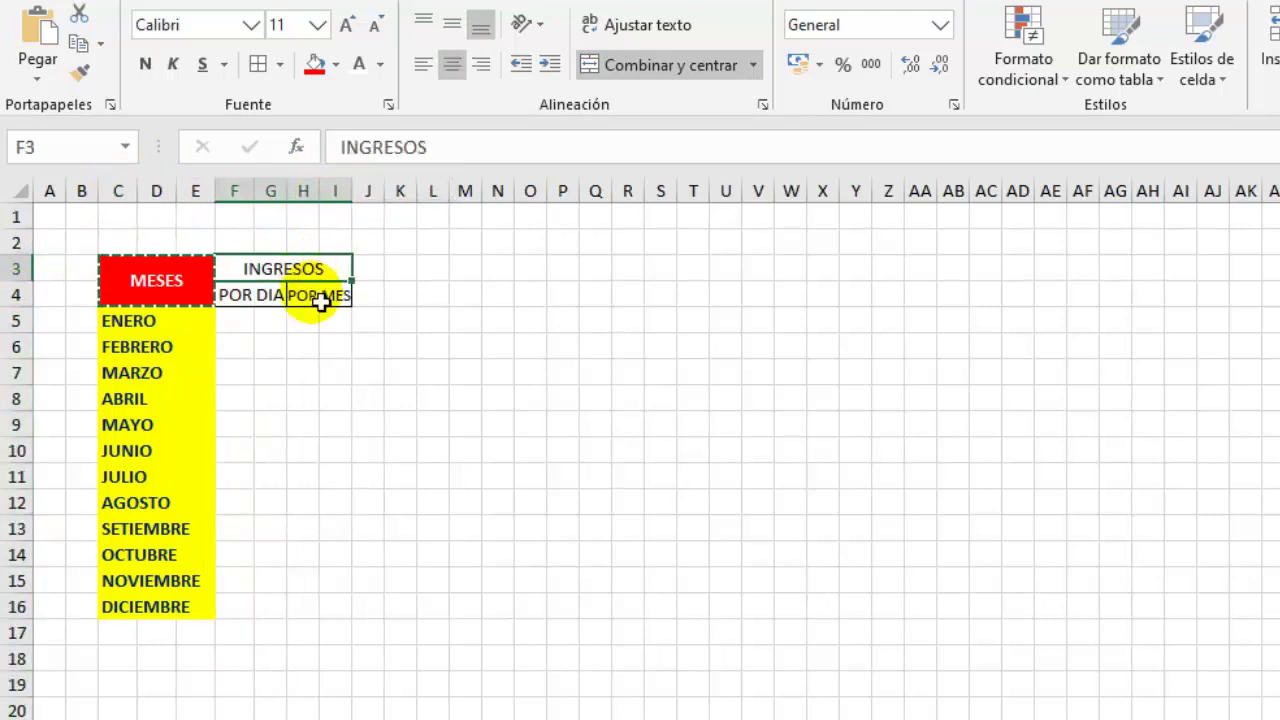
left_click(320, 303)
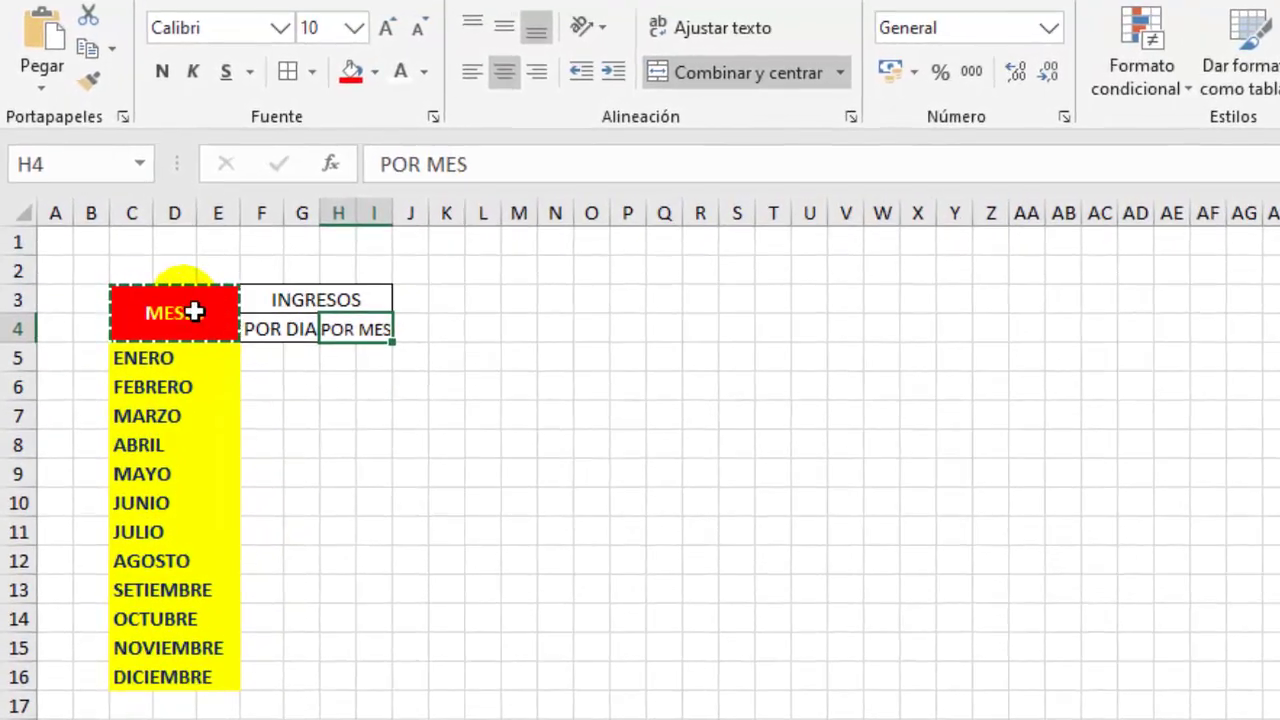
left_click(194, 312)
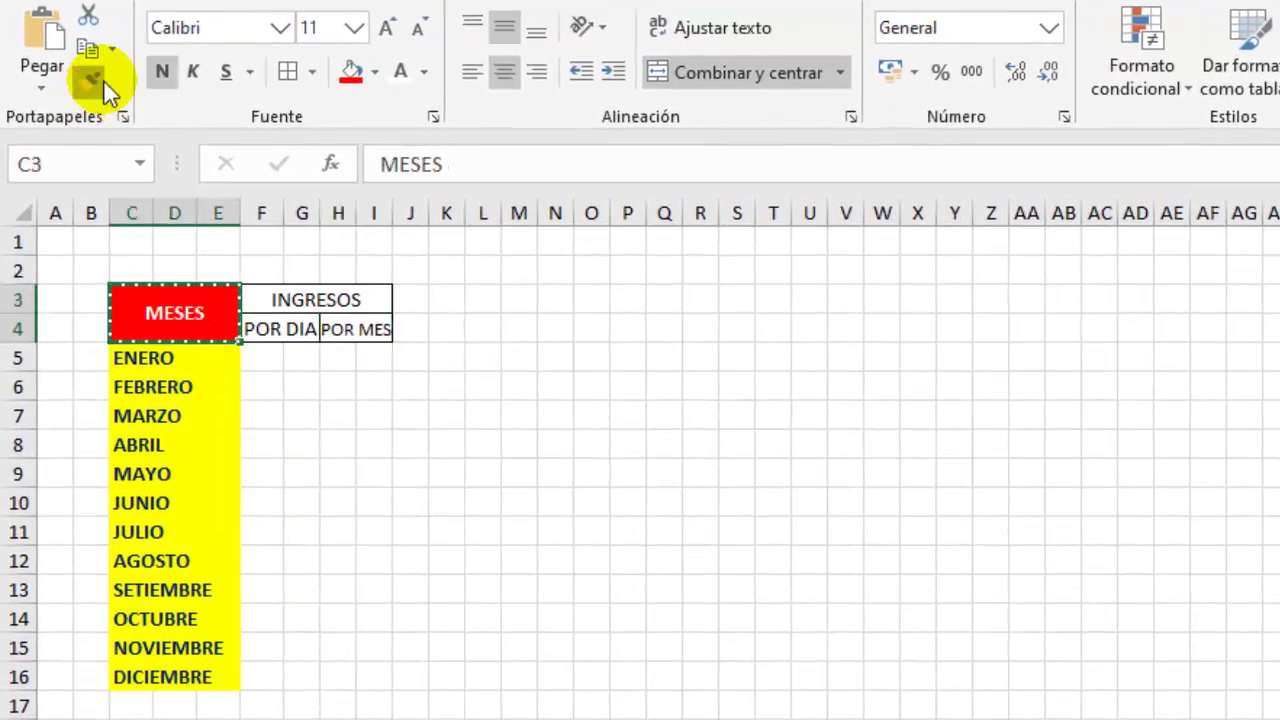
Step: Paint the MESES header format onto INGRESOS, then undo it
mouse_move(262, 292)
left_mouse_down()
mouse_move(283, 328)
mouse_move(265, 305)
left_mouse_up()
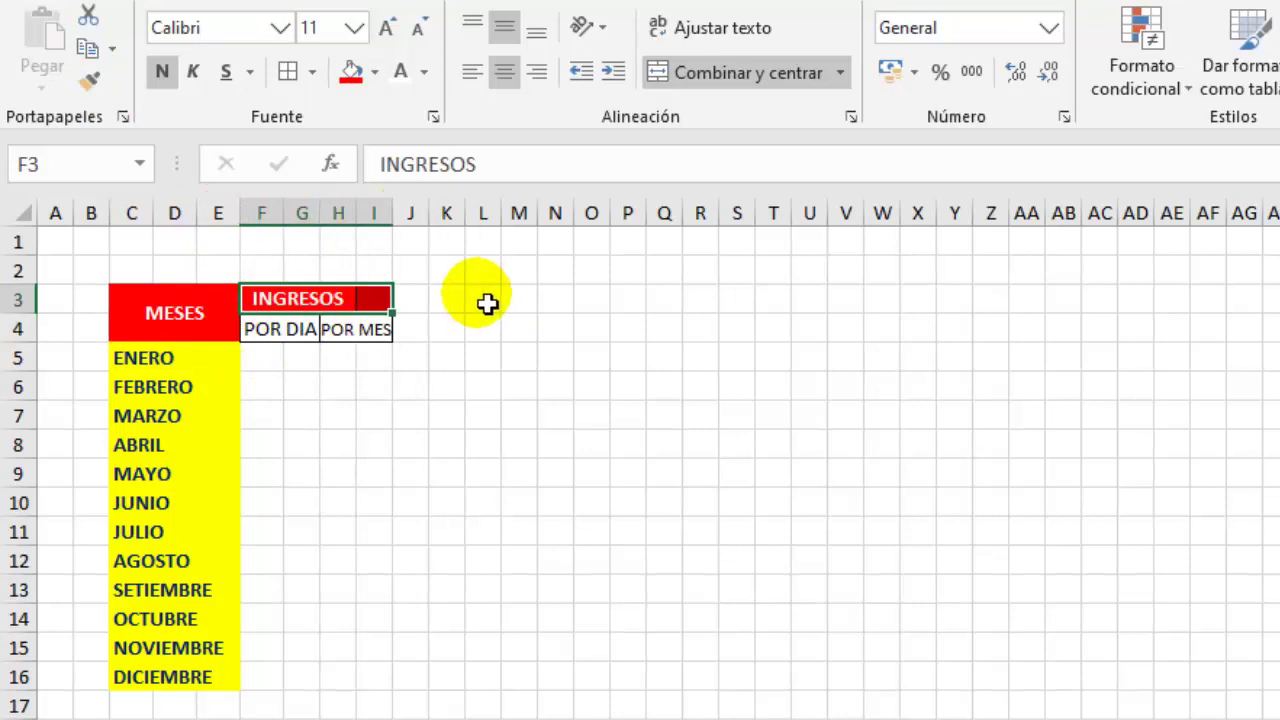
left_click(517, 298)
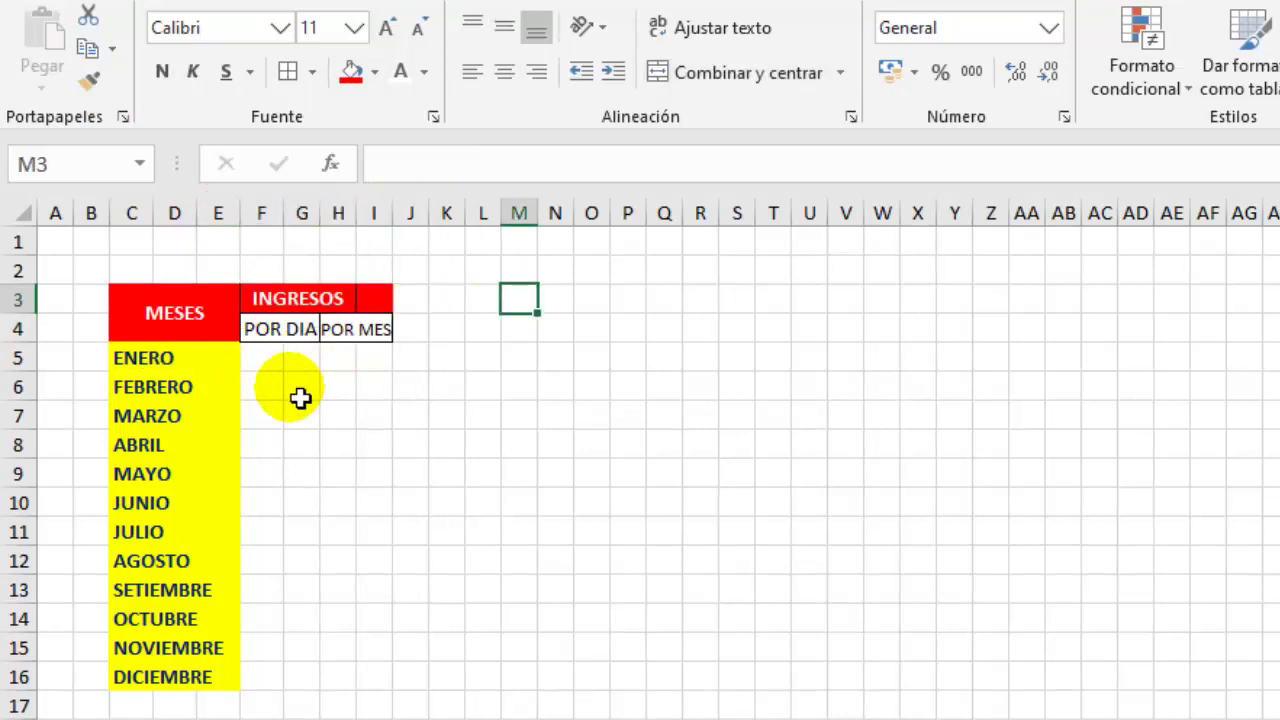
key("ctrl+z")
left_click(515, 390)
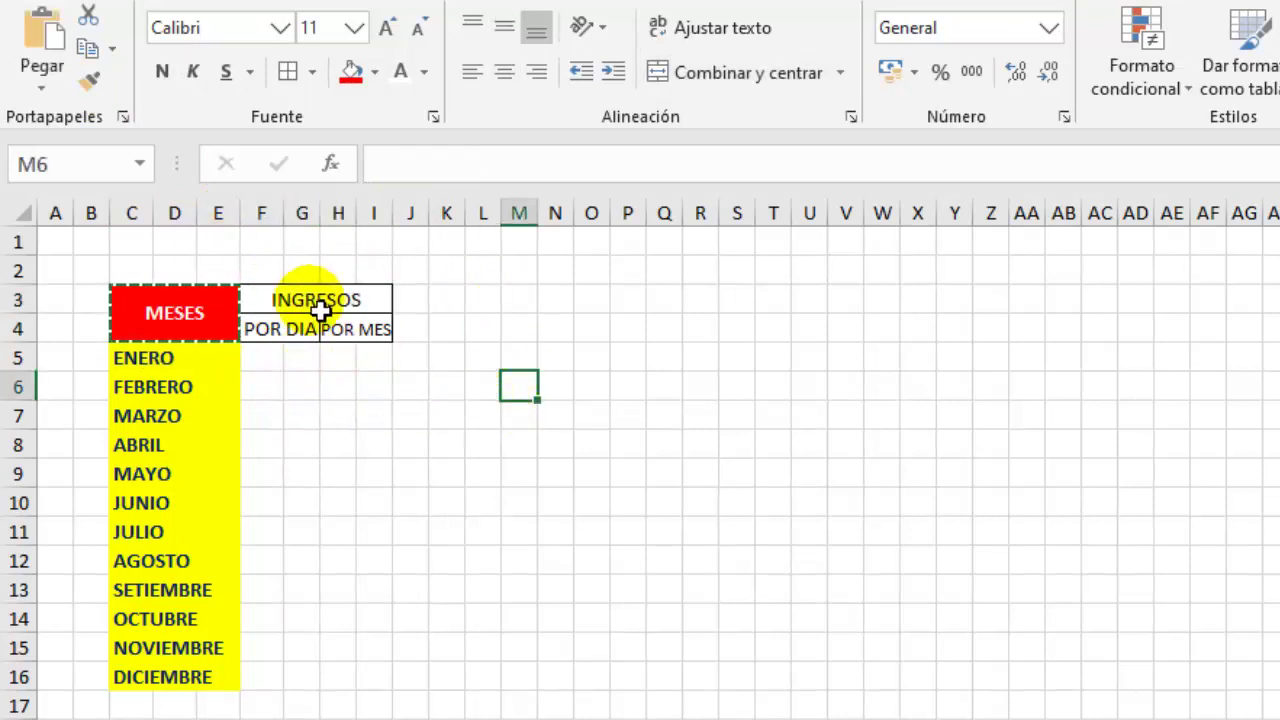
Step: Give the F3:I4 income headers a red fill with white text
left_click_drag(320, 311, 326, 330)
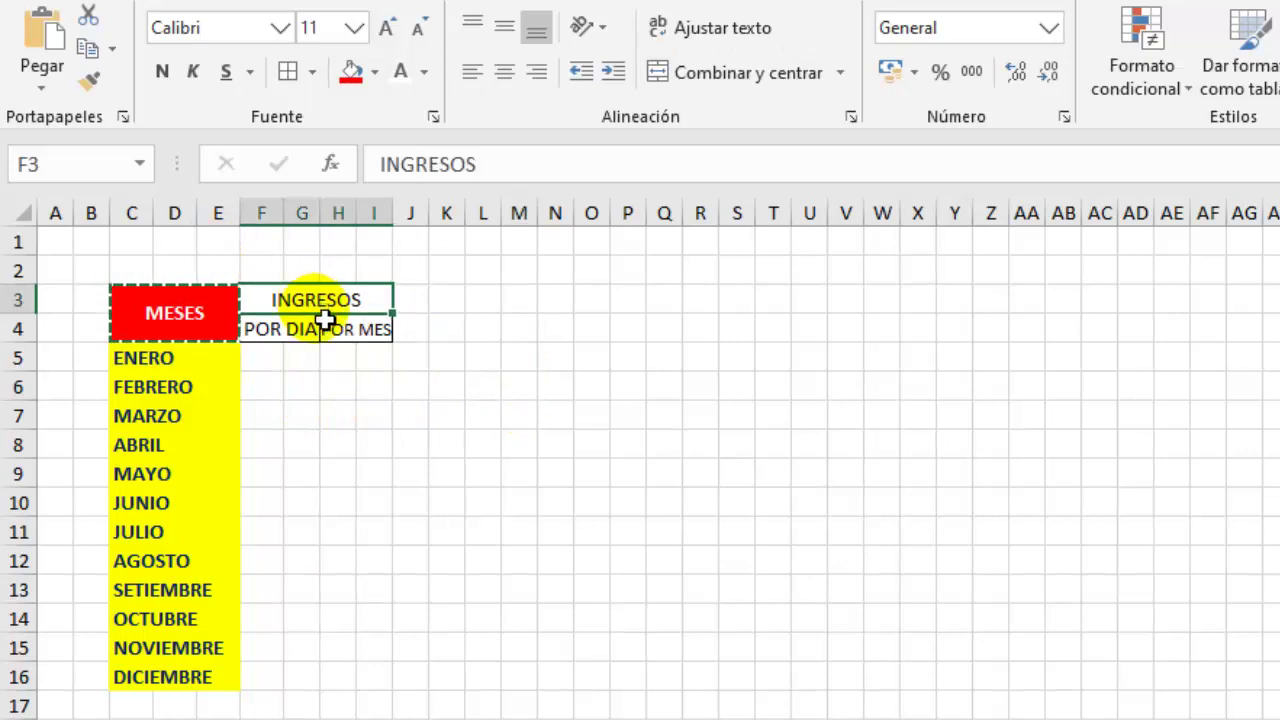
left_click(352, 71)
left_click(400, 71)
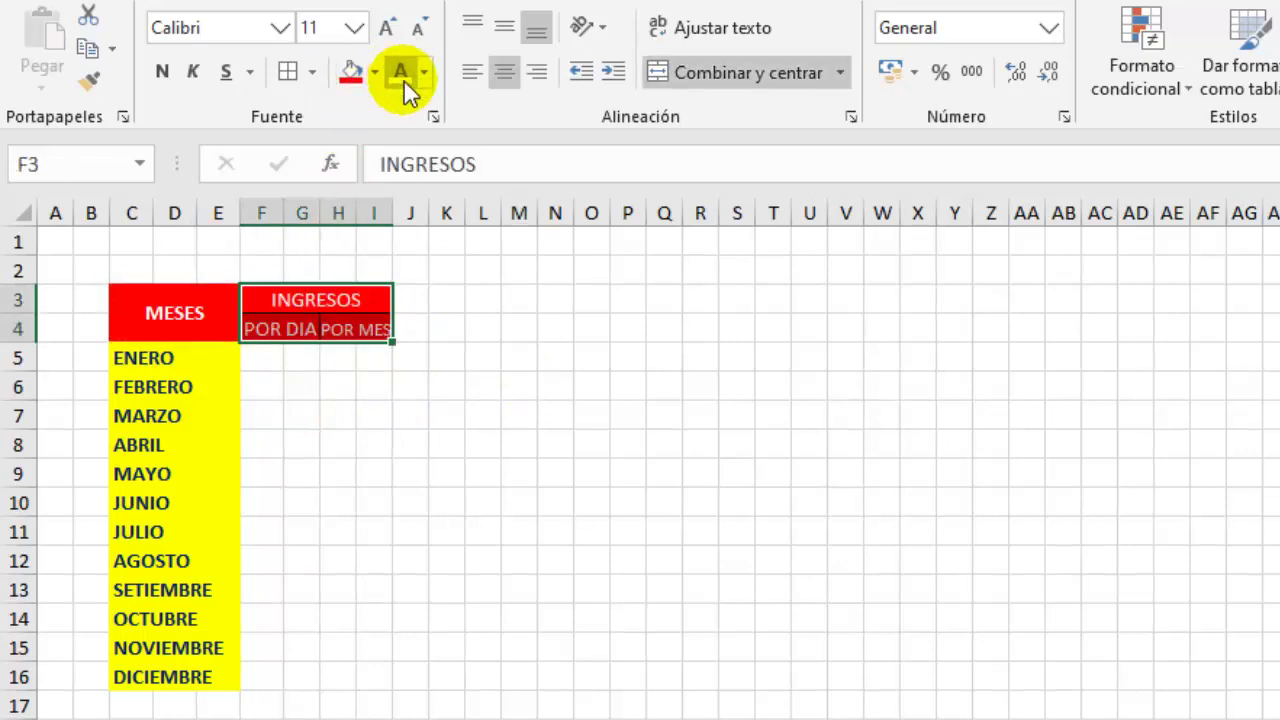
left_click(457, 466)
left_click_drag(262, 358, 304, 370)
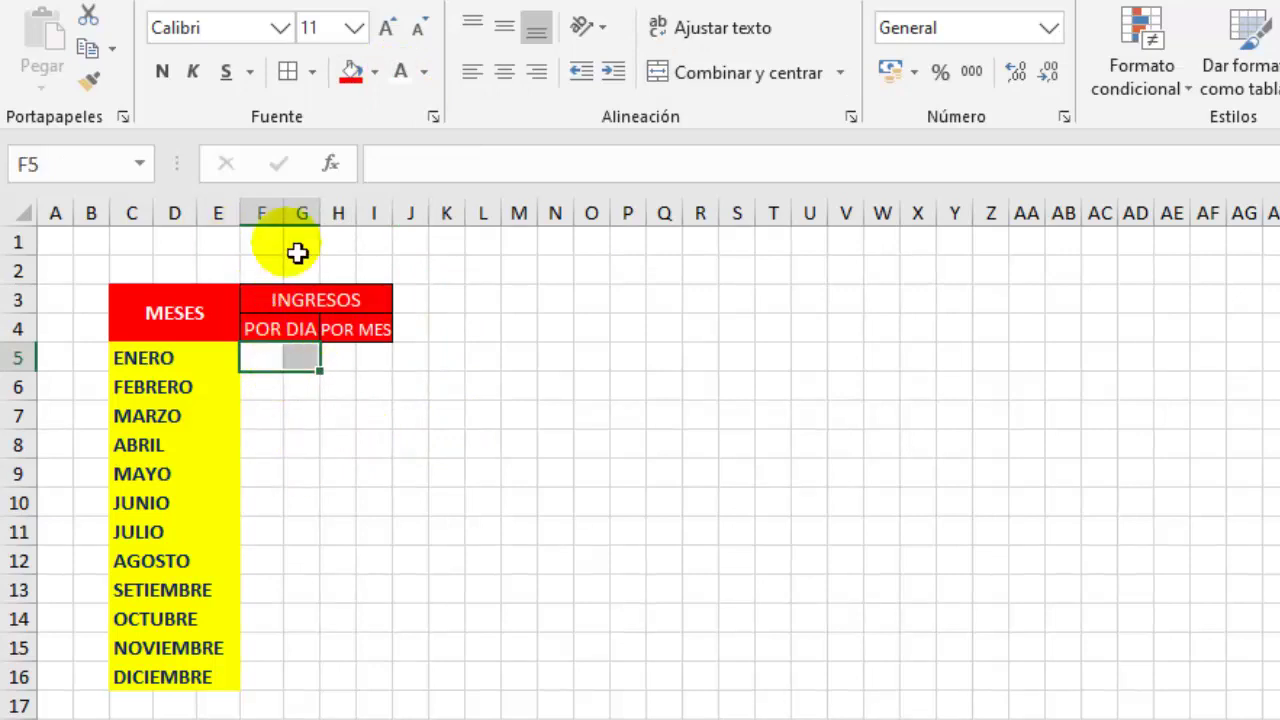
Step: Merge and centre F5:G5 under POR DIA and H5:I5 under POR MES
left_click(716, 66)
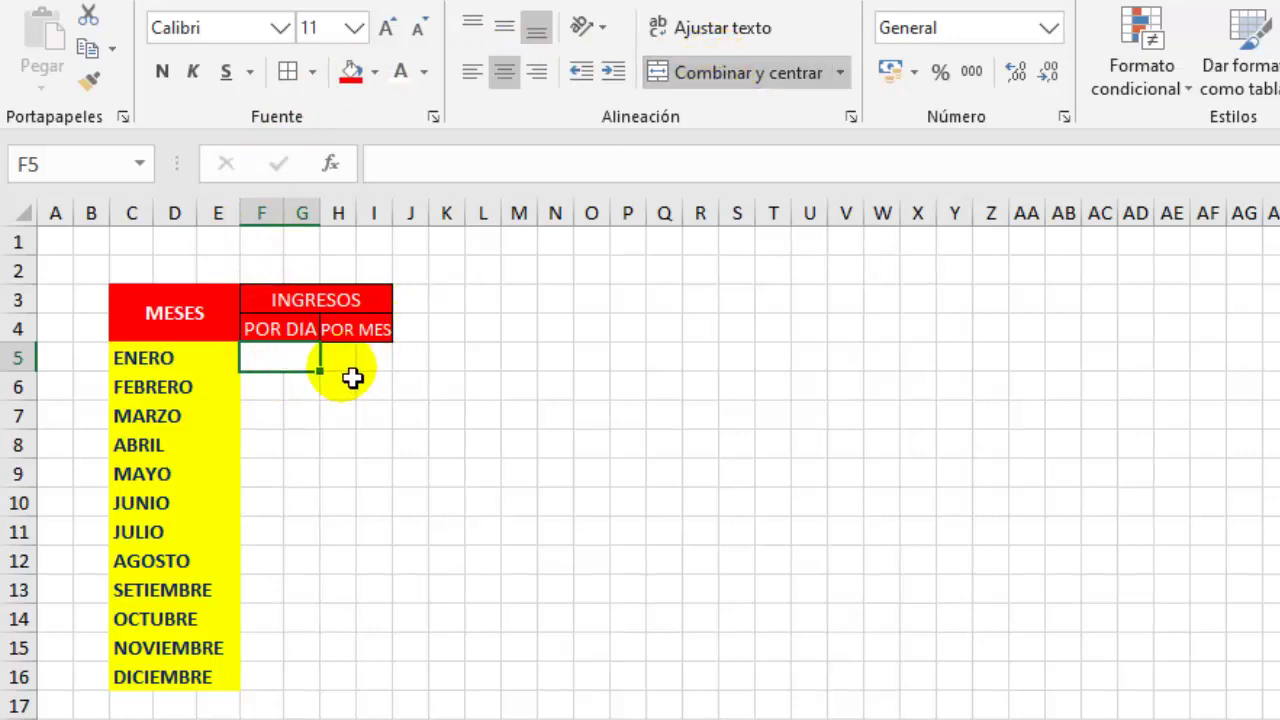
left_click_drag(345, 362, 398, 377)
left_click(766, 66)
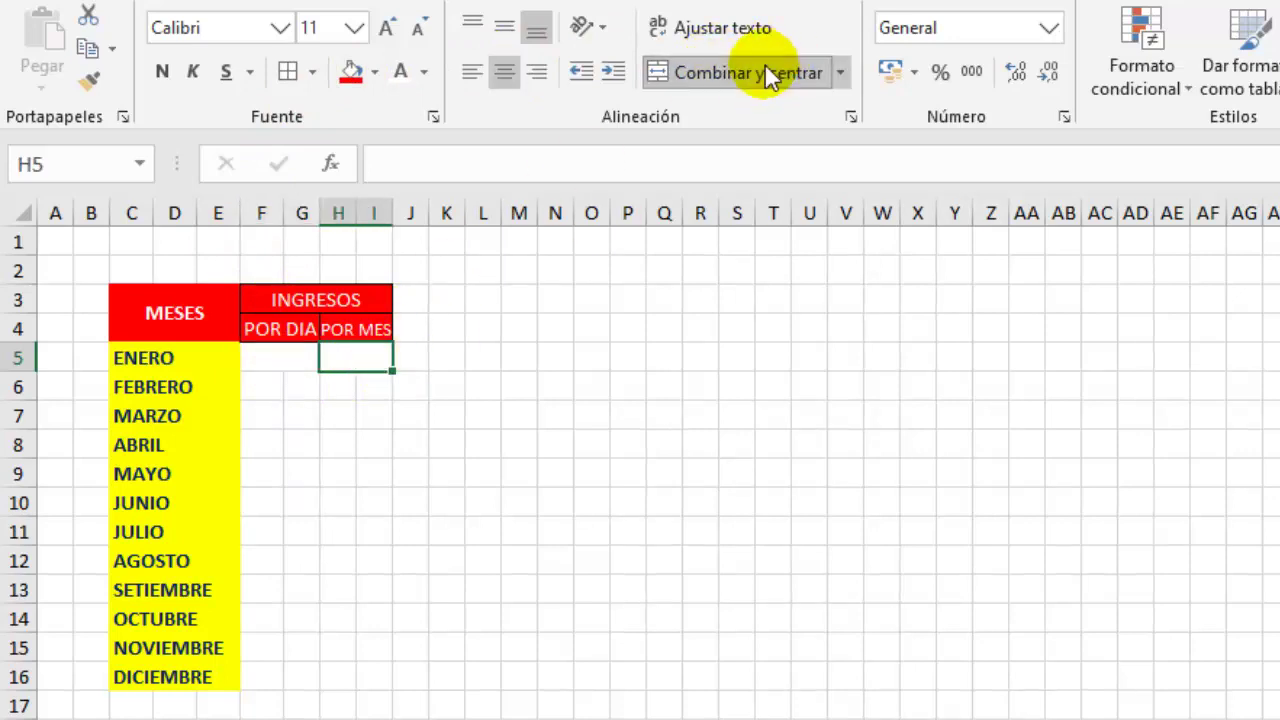
left_click(446, 388)
Step: Apply All Borders to the income cells F5:I16 beside the months
left_click(271, 386)
left_click(297, 386)
left_click(300, 450)
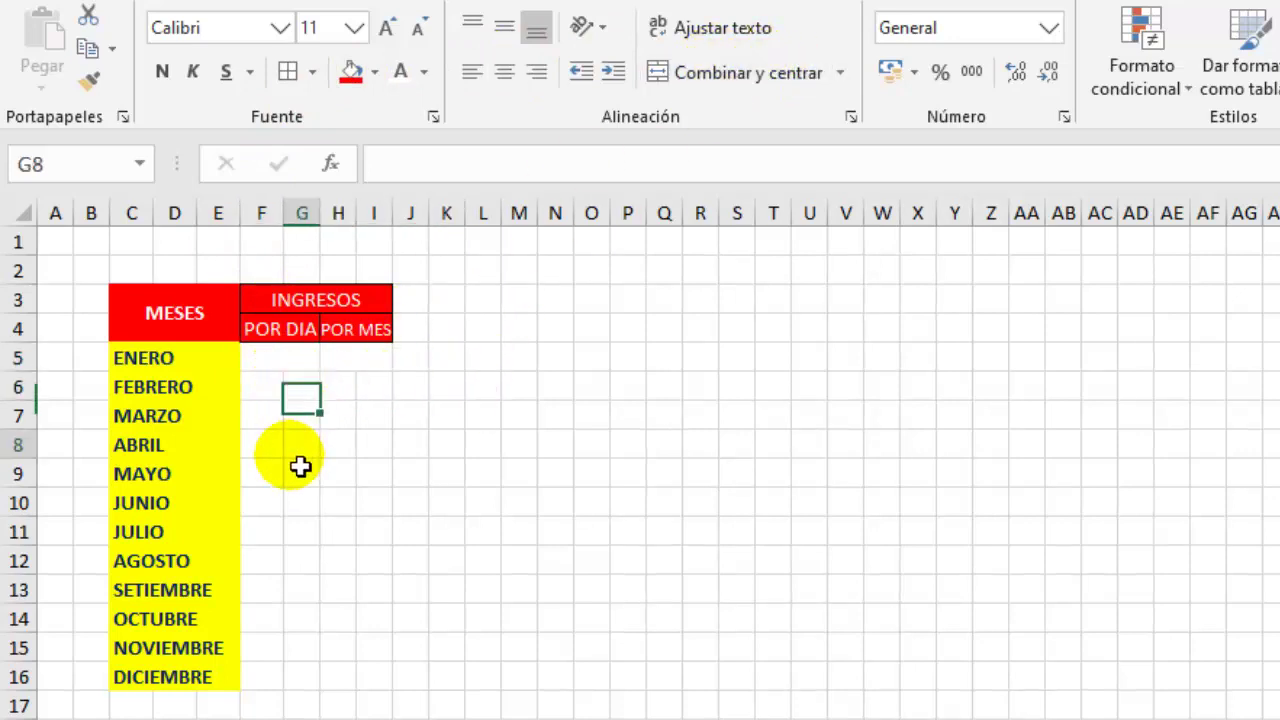
left_click(273, 456)
left_click(272, 476)
left_click(303, 476)
left_click(300, 560)
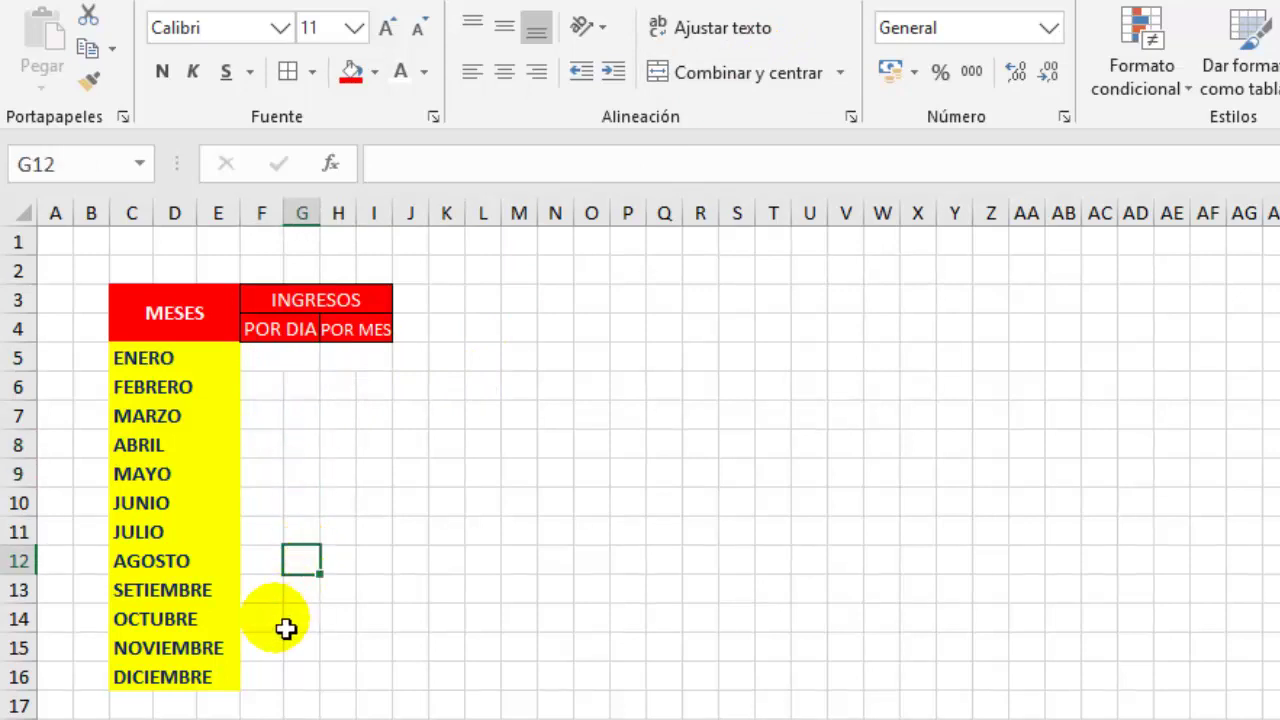
left_click(265, 648)
left_click(289, 711)
mouse_move(272, 358)
left_mouse_down()
mouse_move(392, 361)
mouse_move(407, 705)
left_mouse_up()
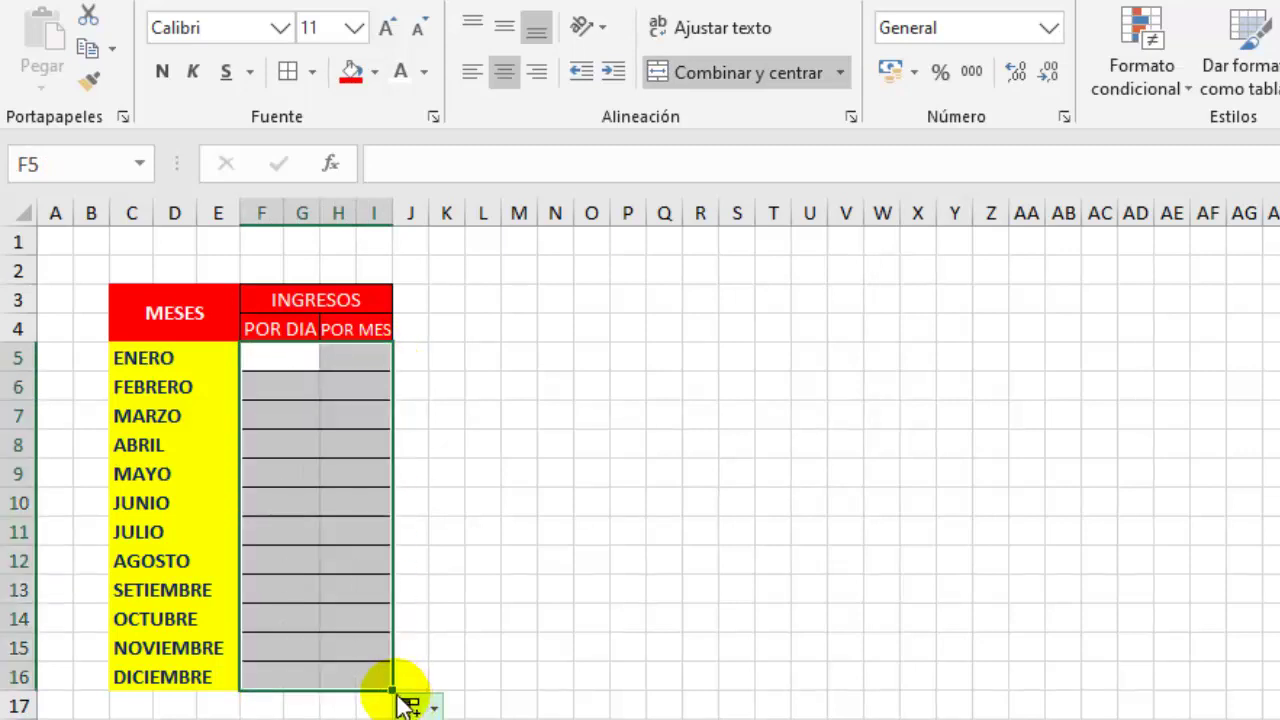
left_click(287, 72)
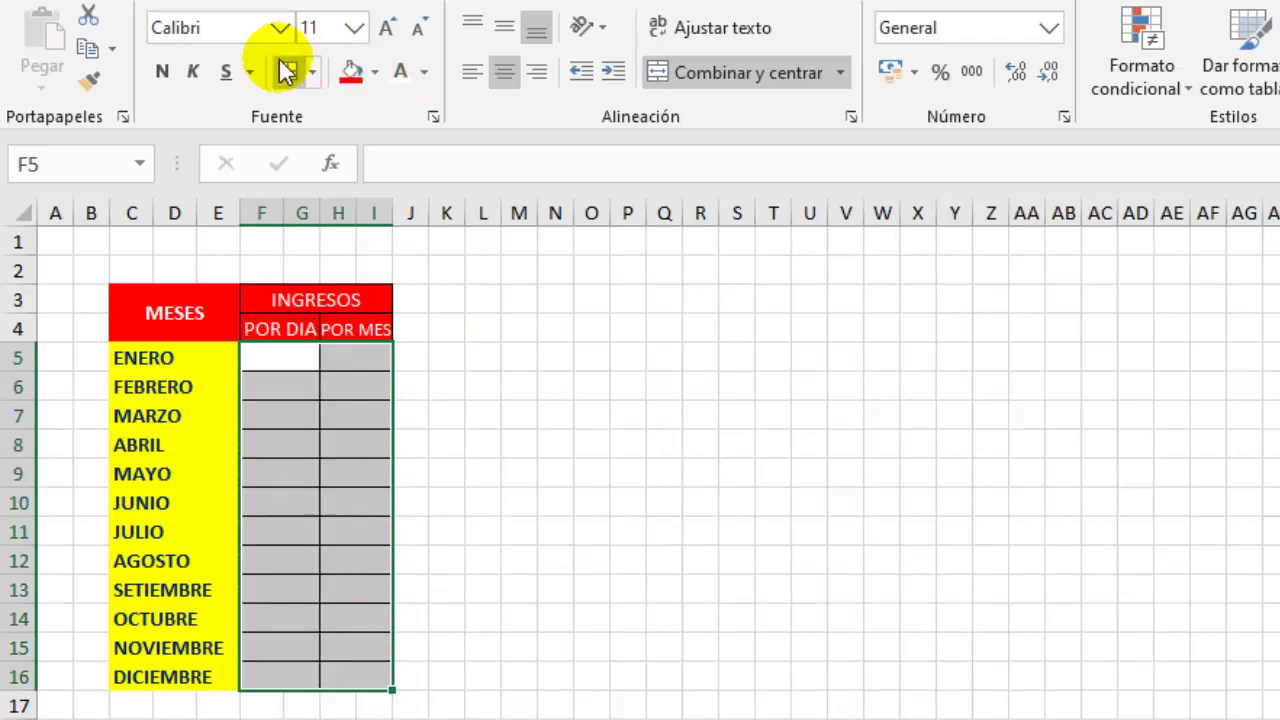
left_click(665, 595)
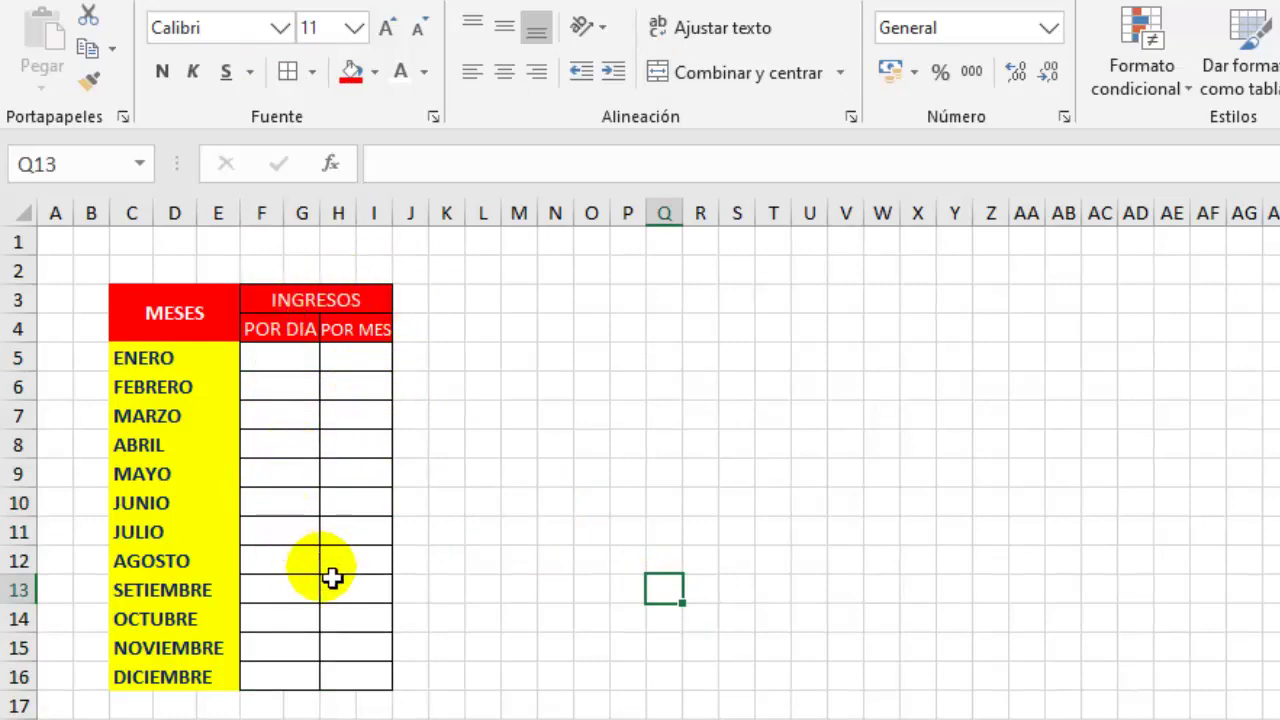
Step: Copy Reporte 02's navy title format and paint it onto Reporte 03's title rows
left_click_drag(343, 328, 387, 362)
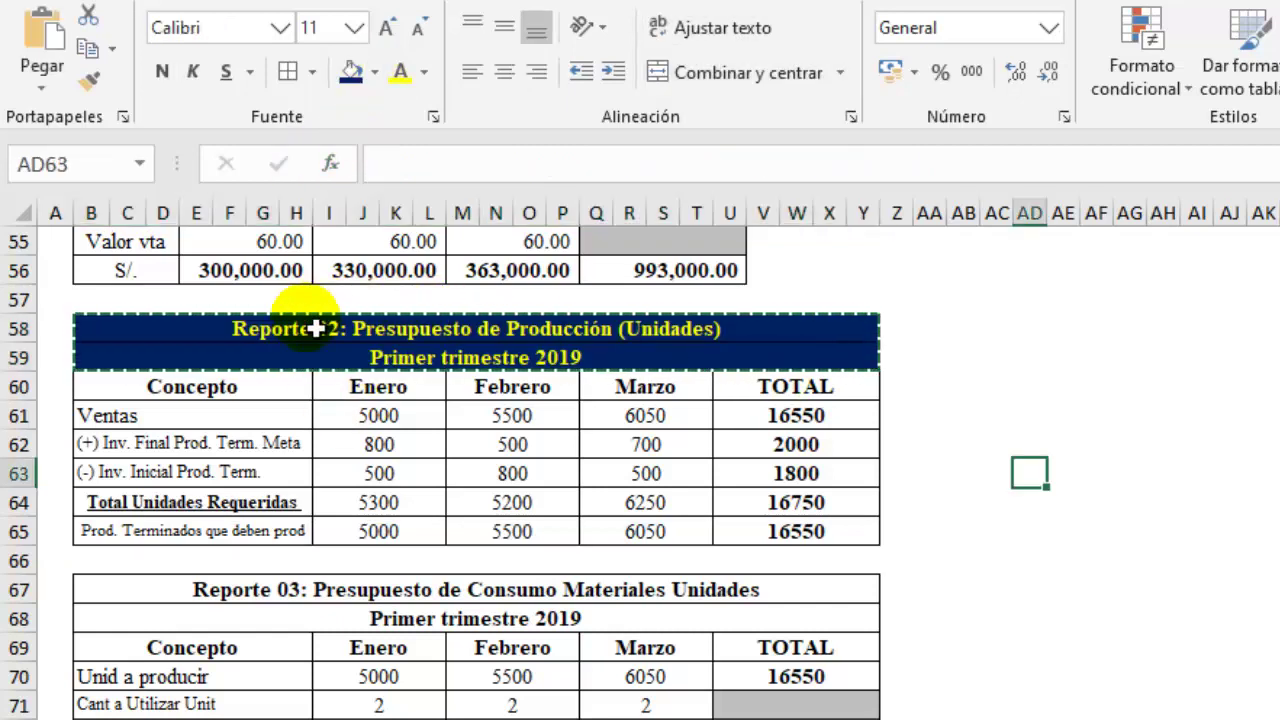
left_click(317, 332)
left_click(320, 350)
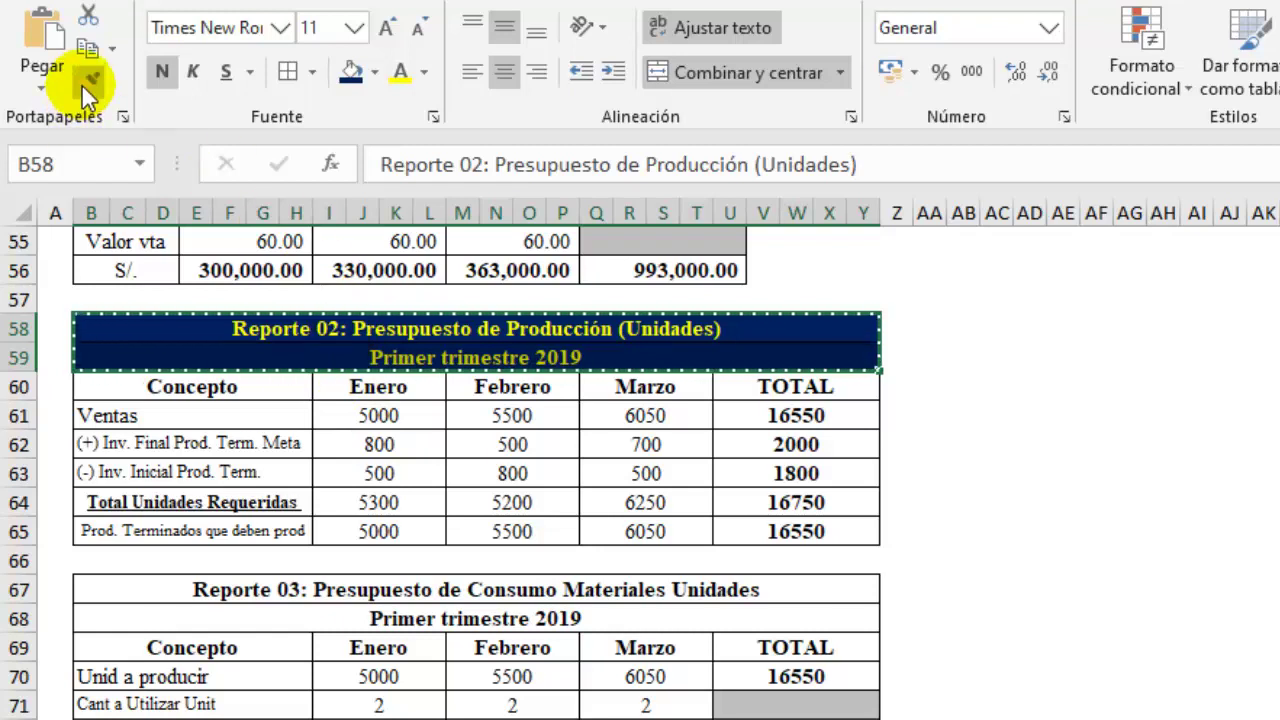
mouse_move(106, 590)
left_mouse_down()
mouse_move(133, 620)
mouse_move(214, 589)
left_mouse_up()
mouse_move(309, 617)
left_mouse_down()
mouse_move(553, 597)
mouse_move(570, 621)
left_mouse_up()
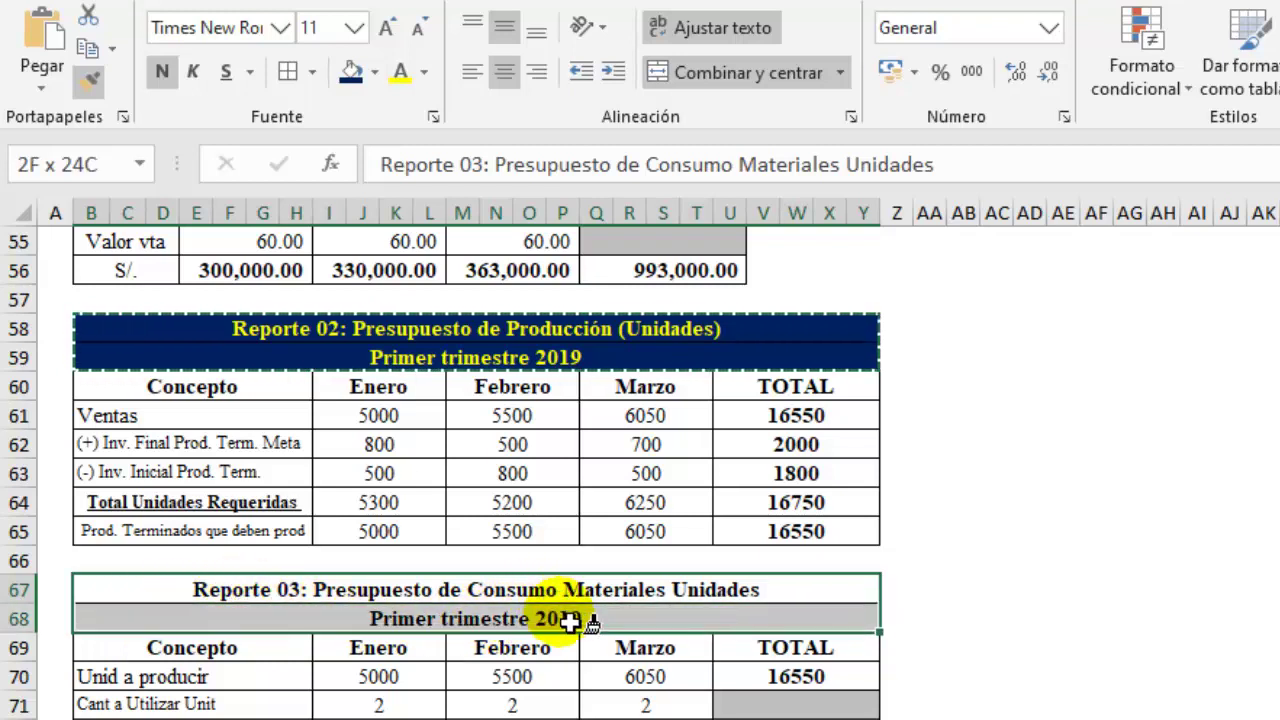
left_click_drag(570, 621, 571, 620)
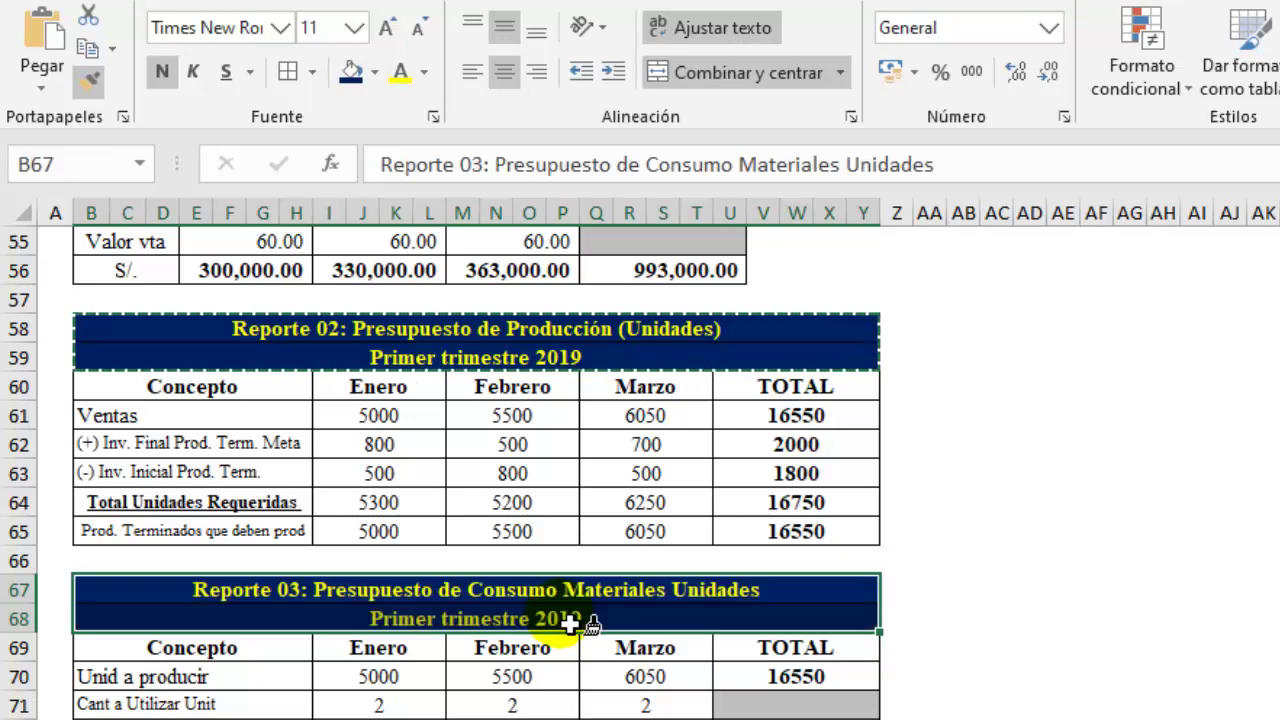
Step: Paint the navy title style onto the Reporte 04 and Reporte 05 titles further down
scroll(540, 440, "down", 3)
scroll(497, 441, "down", 2)
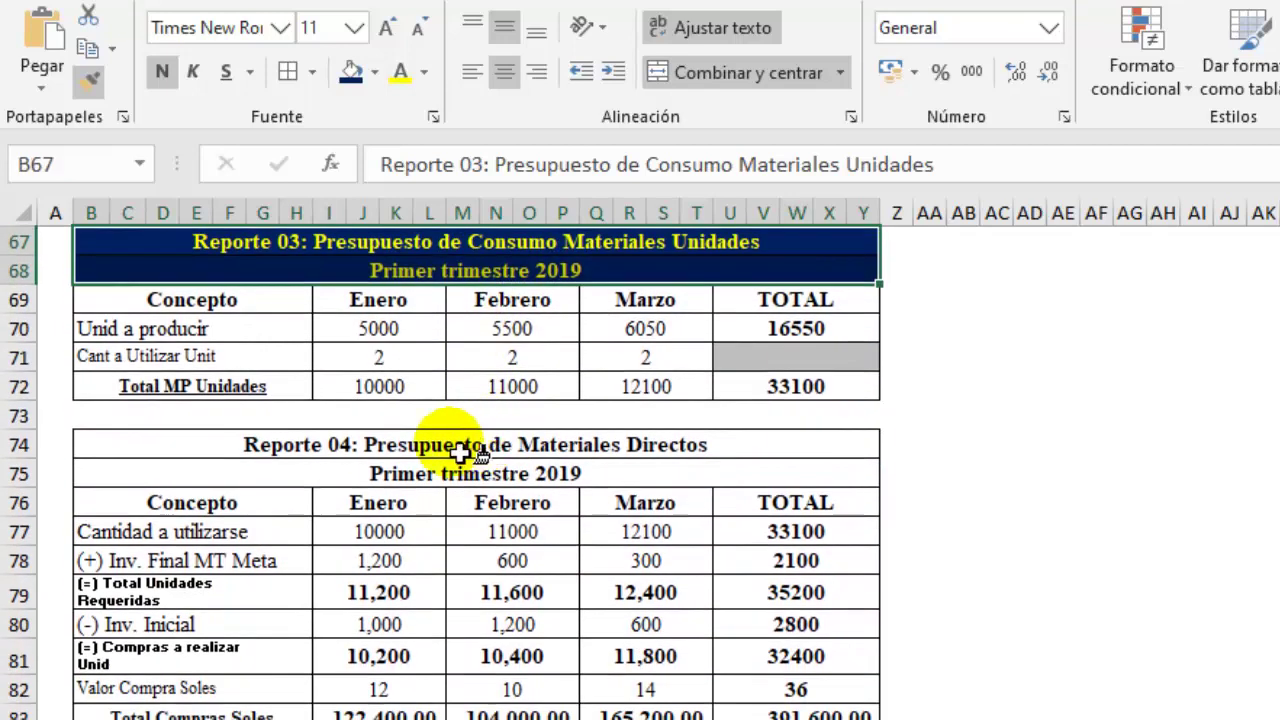
left_click_drag(177, 449, 195, 477)
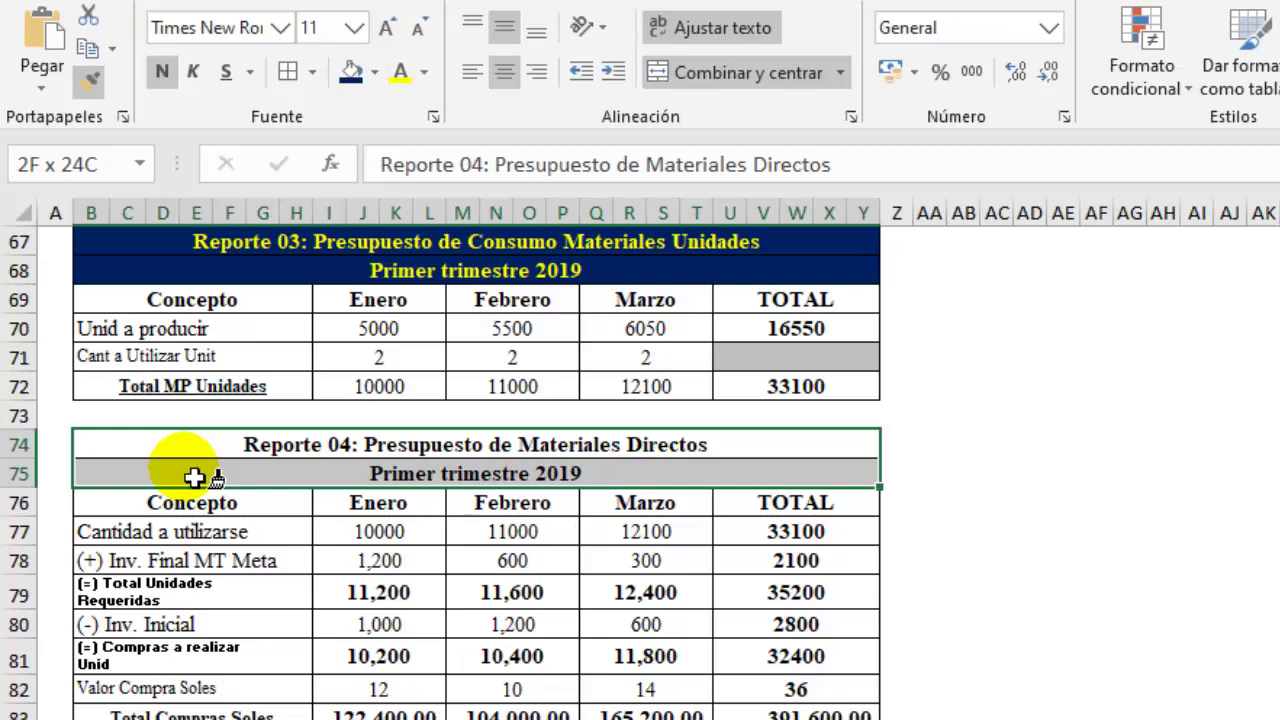
left_click_drag(195, 477, 195, 477)
scroll(523, 514, "down", 2)
scroll(466, 580, "down", 2)
left_click_drag(225, 550, 240, 575)
scroll(320, 480, "down", 3)
scroll(245, 535, "down", 1)
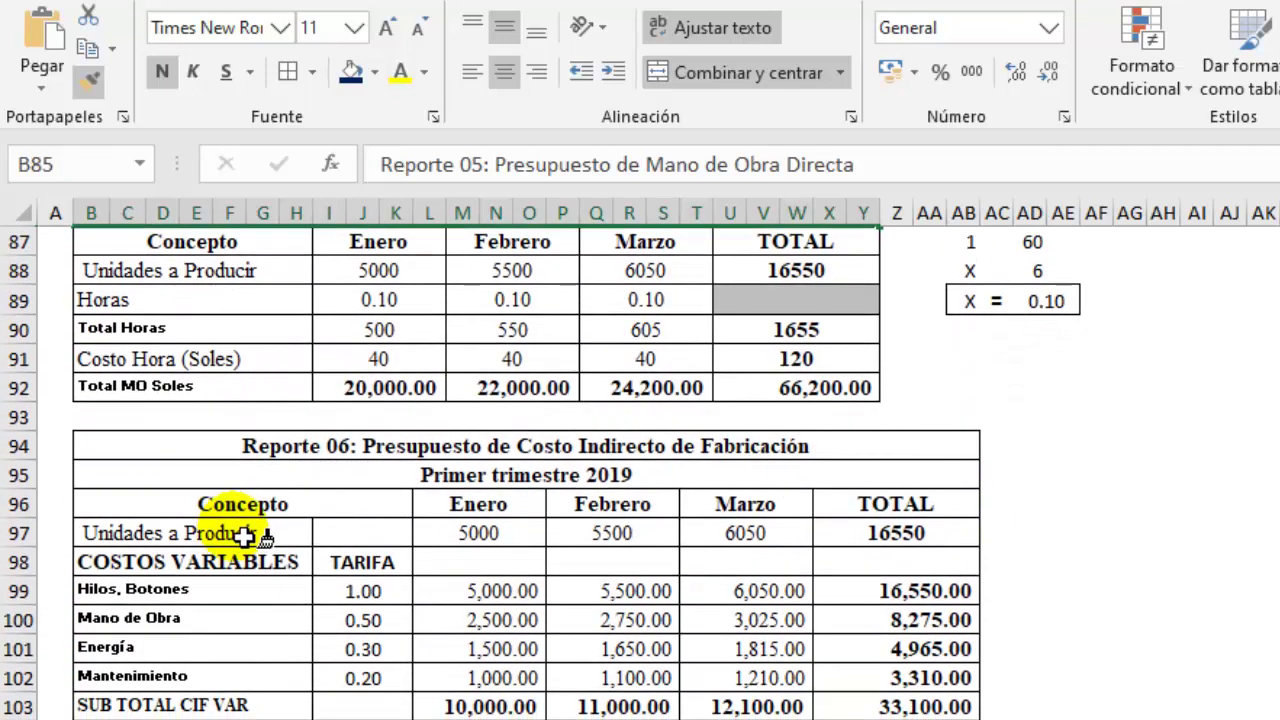
scroll(337, 371, "down", 1)
scroll(337, 380, "down", 3)
scroll(336, 387, "down", 2)
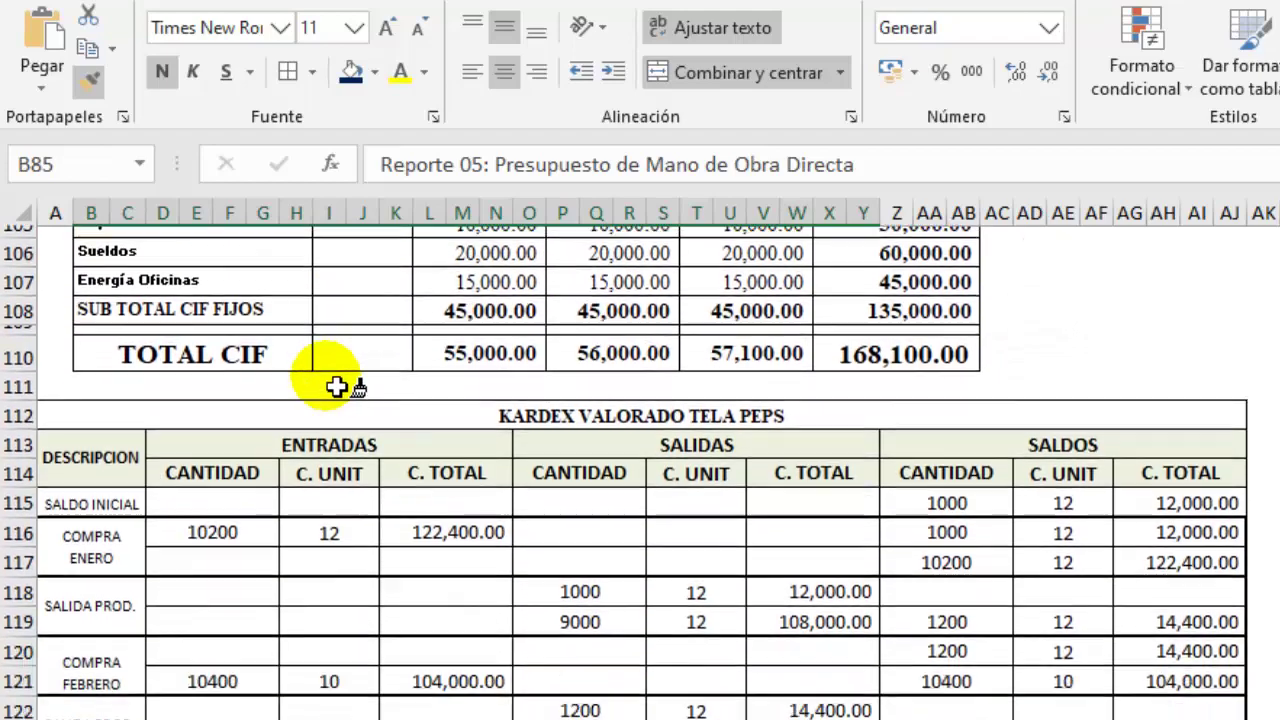
scroll(337, 385, "down", 2)
scroll(340, 383, "down", 3)
scroll(343, 387, "down", 1)
scroll(343, 391, "down", 1)
Step: Paint the navy title style onto Reporte 07's title rows
left_click(258, 343)
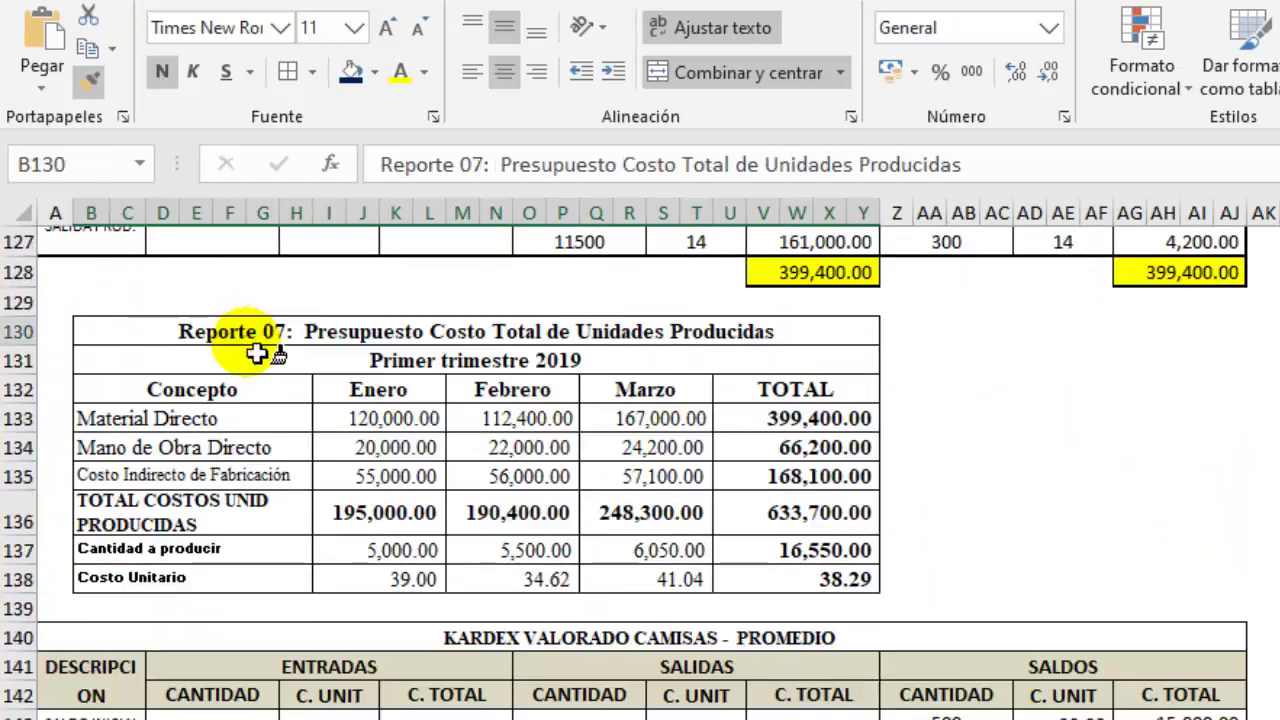
left_click_drag(258, 354, 262, 371)
scroll(257, 400, "down", 1)
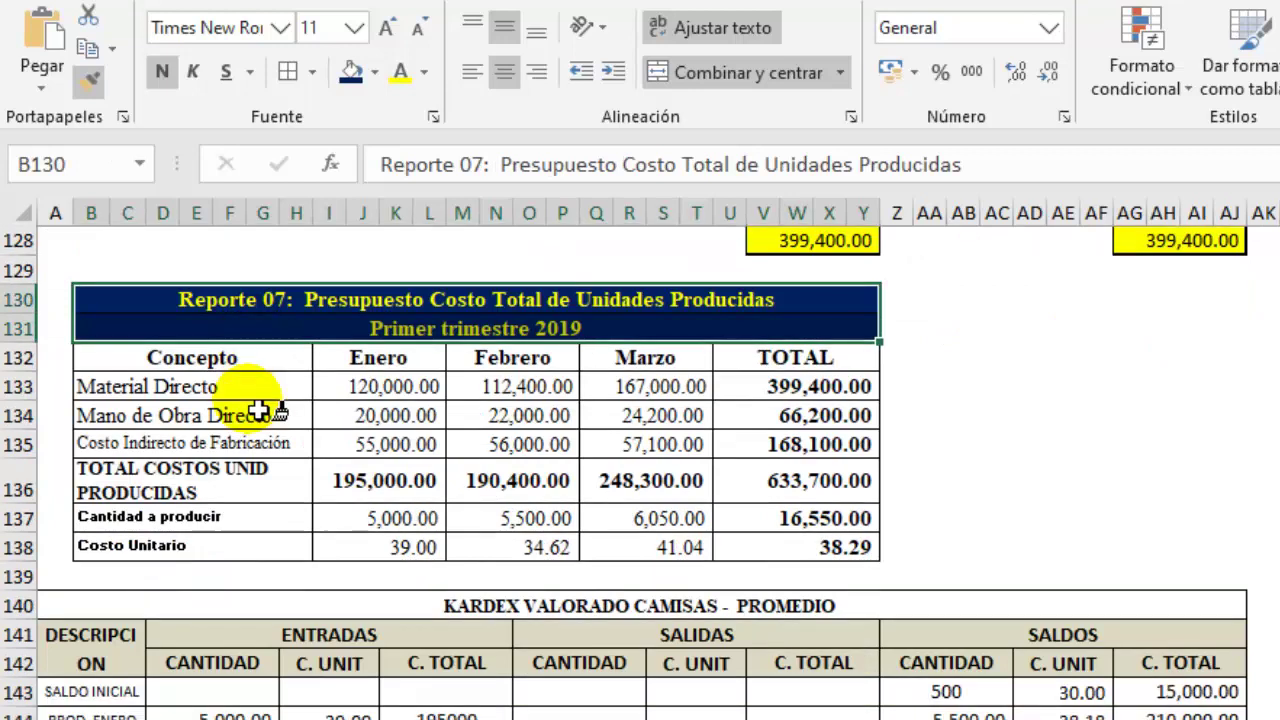
scroll(266, 425, "down", 5)
scroll(266, 423, "down", 12)
left_click(1064, 492)
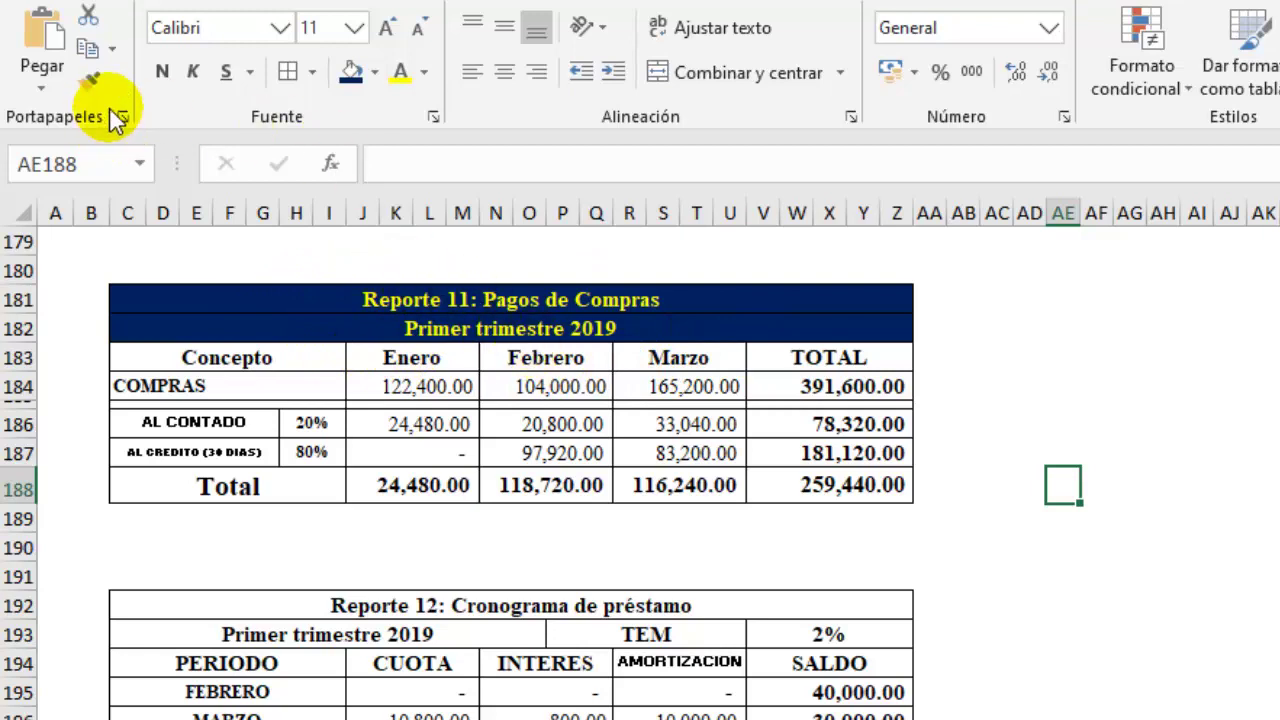
left_click(95, 84)
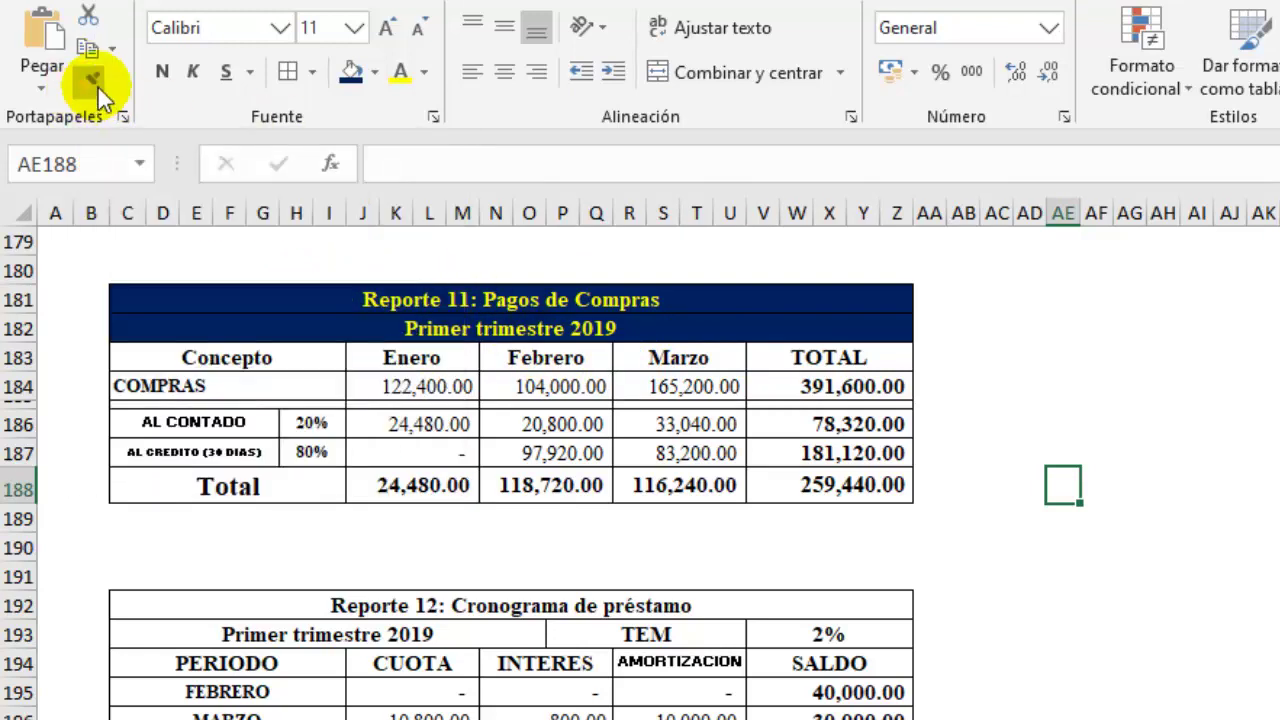